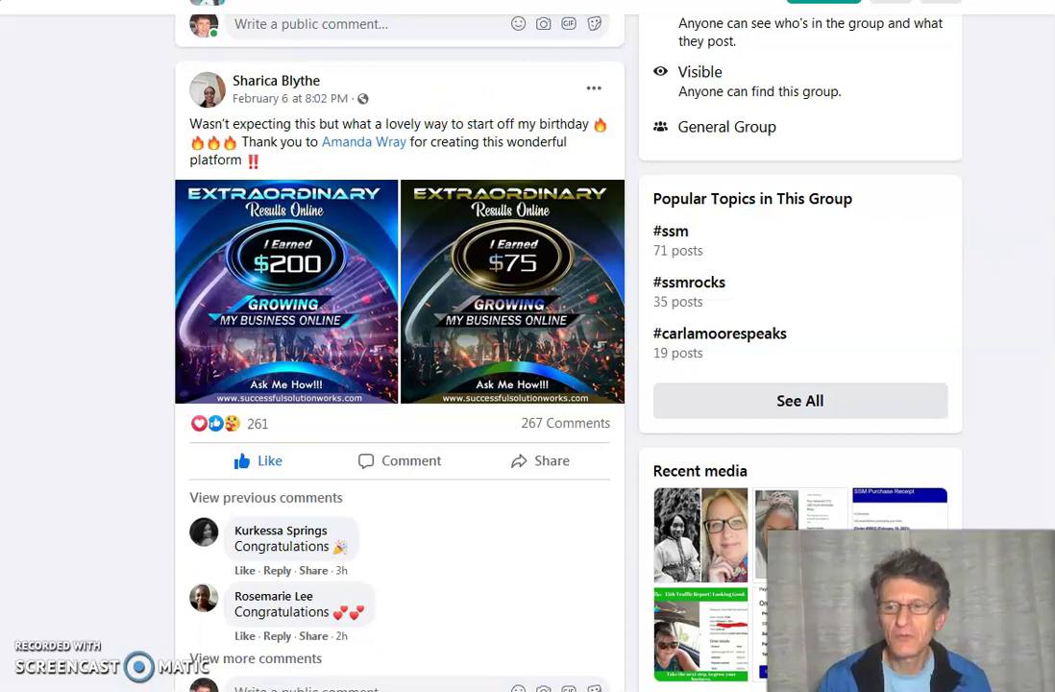
Step: Scroll down the page and log in to the iDevAffiliate account
scroll(400, 346, down, 2)
scroll(399, 346, down, 3)
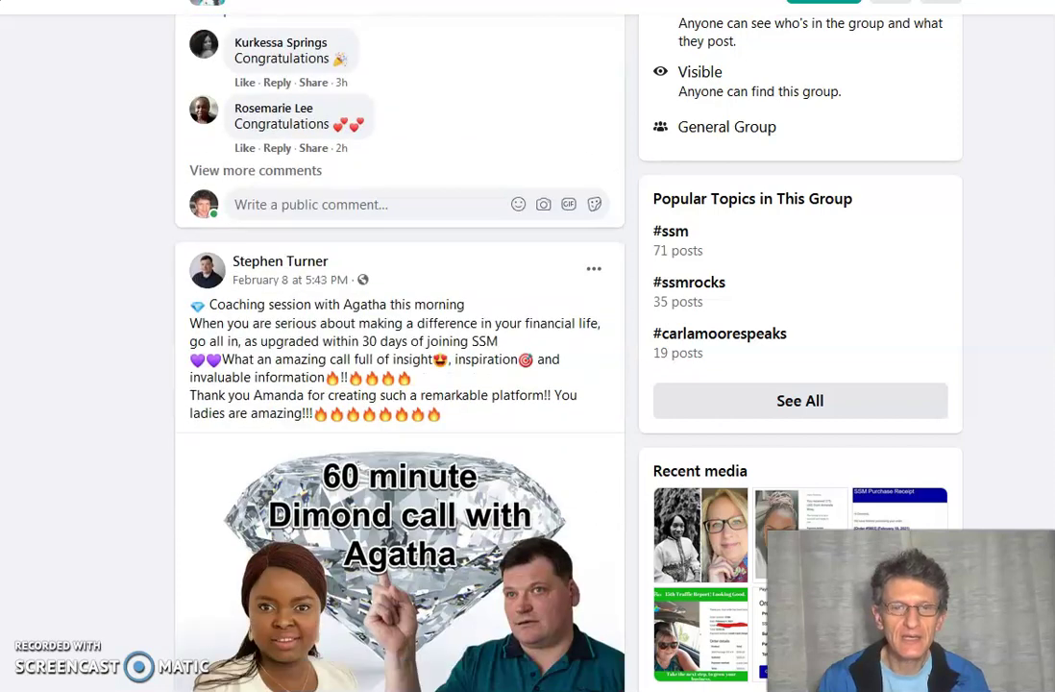
scroll(400, 347, down, 4)
scroll(400, 347, down, 2)
scroll(400, 346, down, 2)
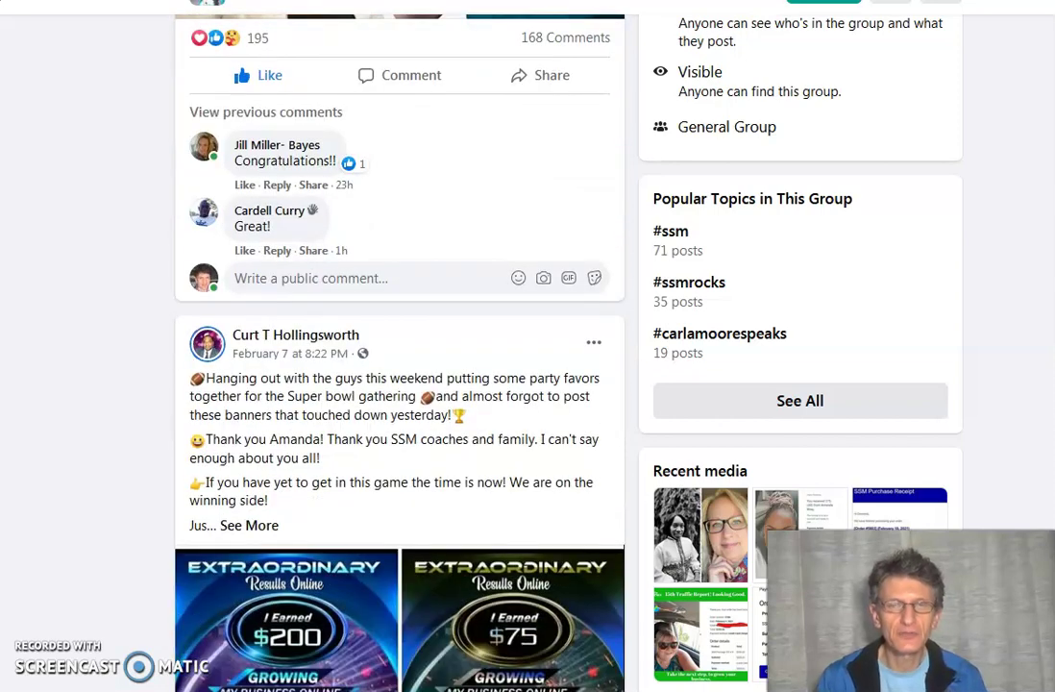
scroll(400, 346, down, 1)
scroll(400, 346, down, 1)
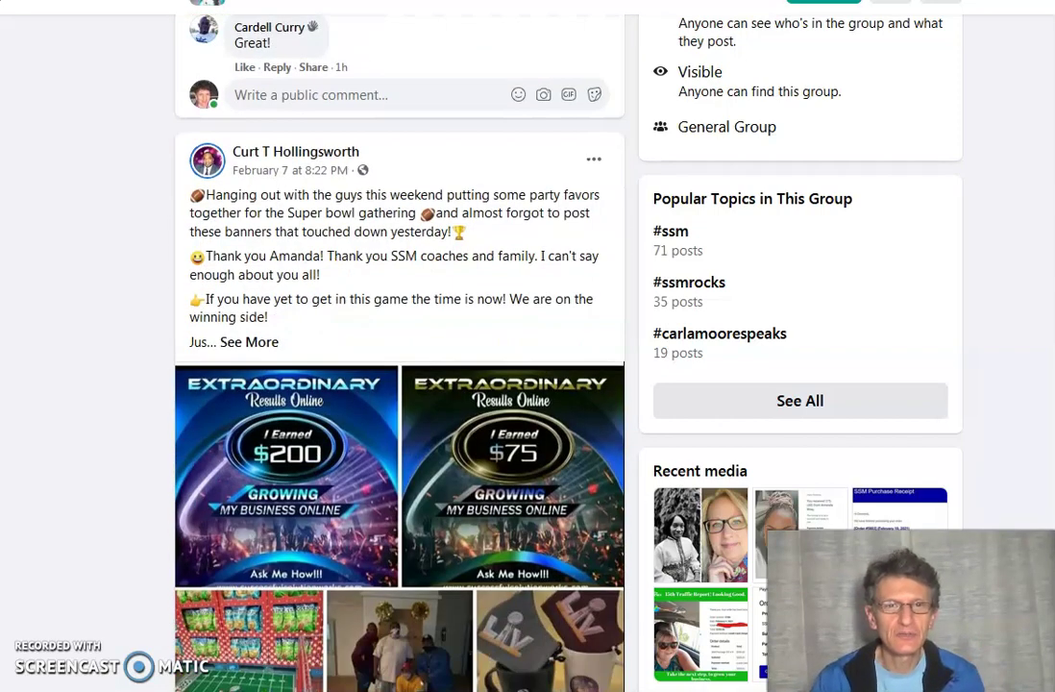
scroll(400, 346, down, 1)
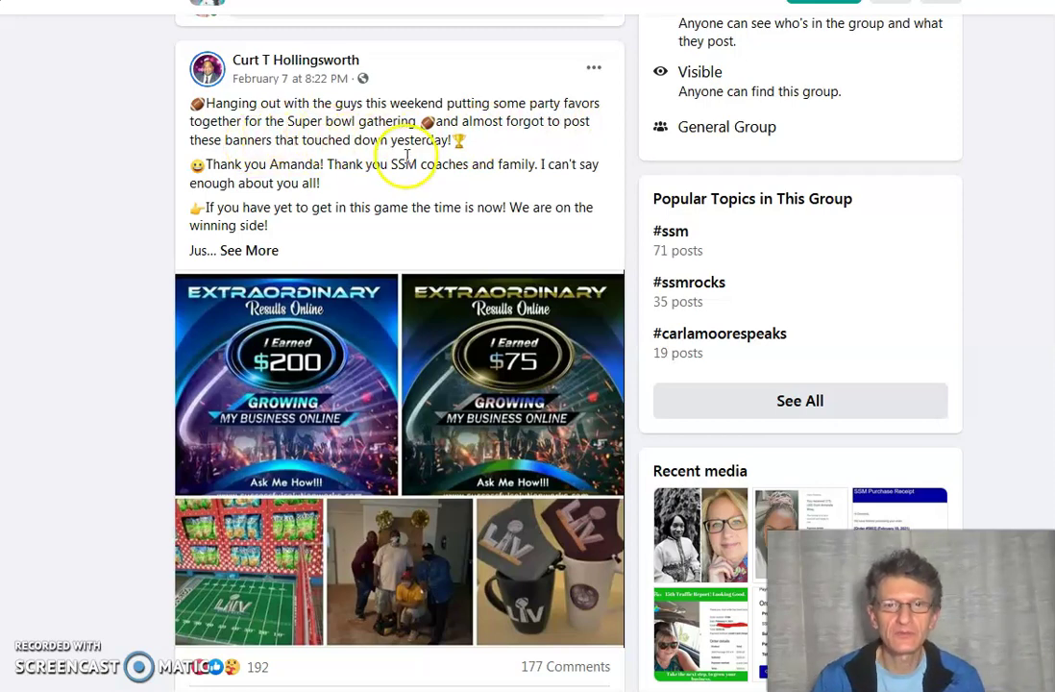
scroll(406, 158, down, 1)
scroll(404, 168, down, 3)
scroll(402, 175, down, 4)
scroll(404, 180, down, 4)
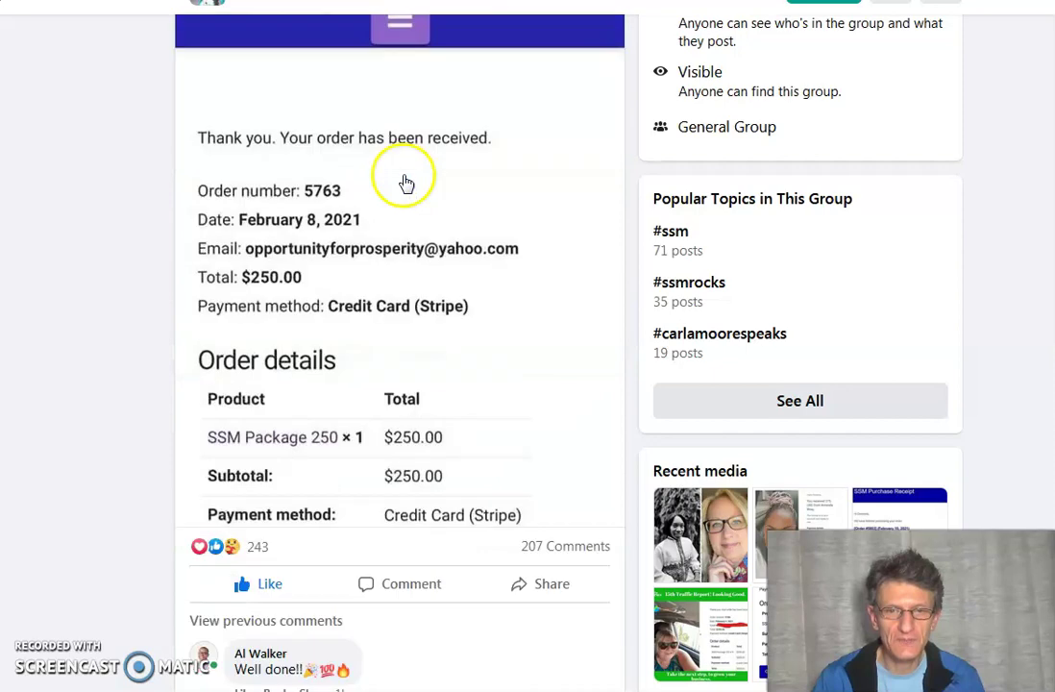
scroll(406, 182, down, 4)
scroll(408, 182, down, 5)
scroll(408, 180, up, 2)
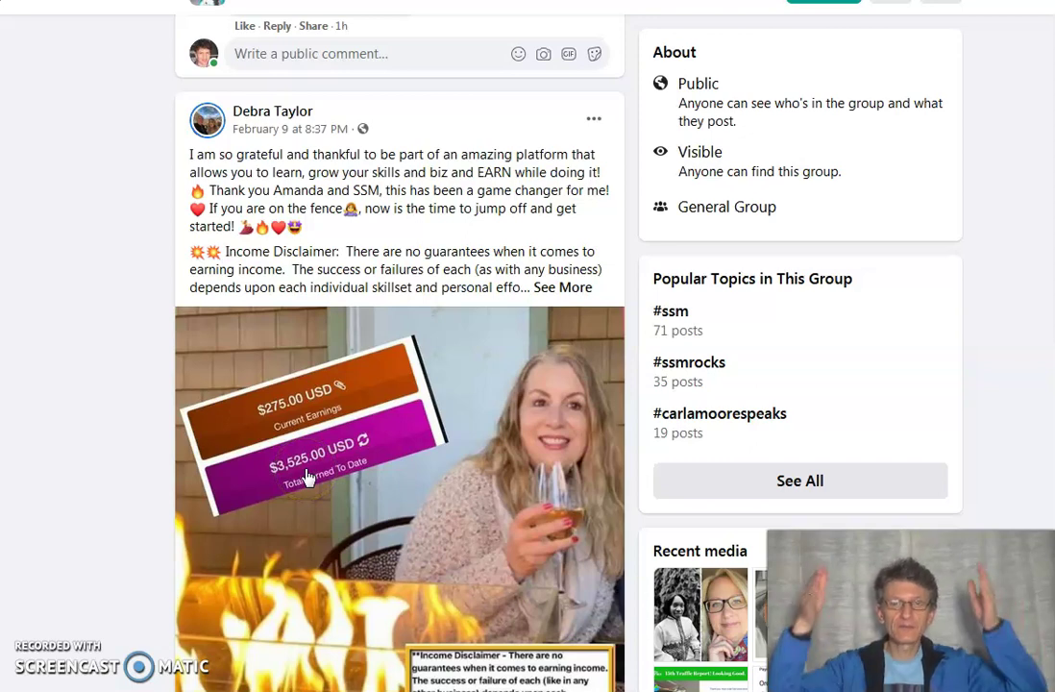
scroll(308, 478, down, 3)
scroll(307, 481, down, 5)
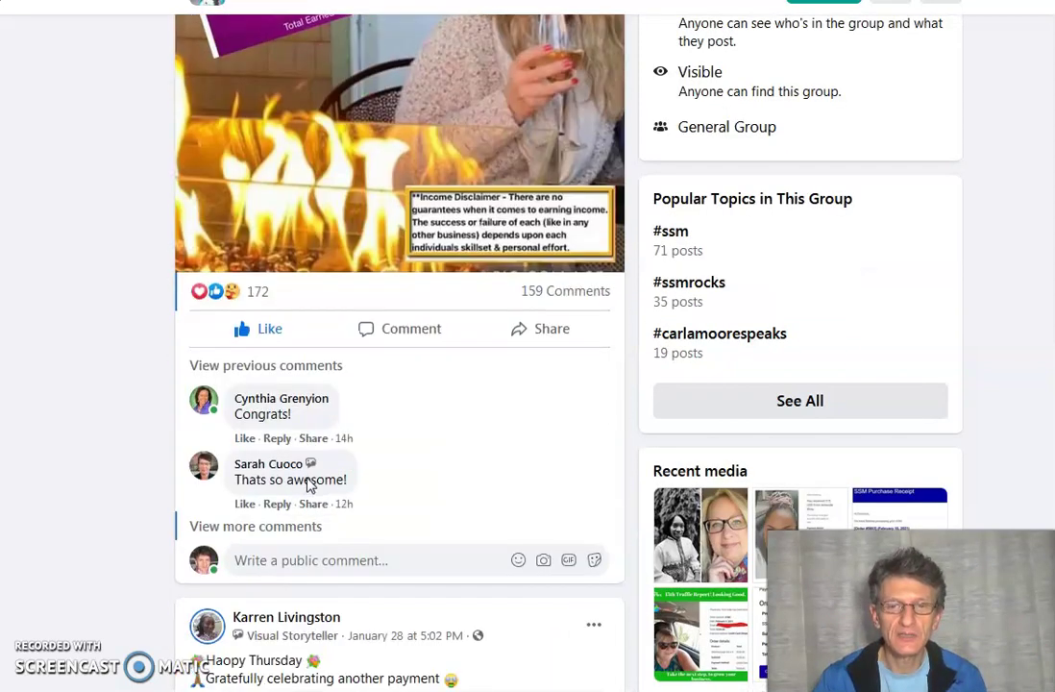
scroll(308, 486, down, 6)
scroll(307, 485, down, 1)
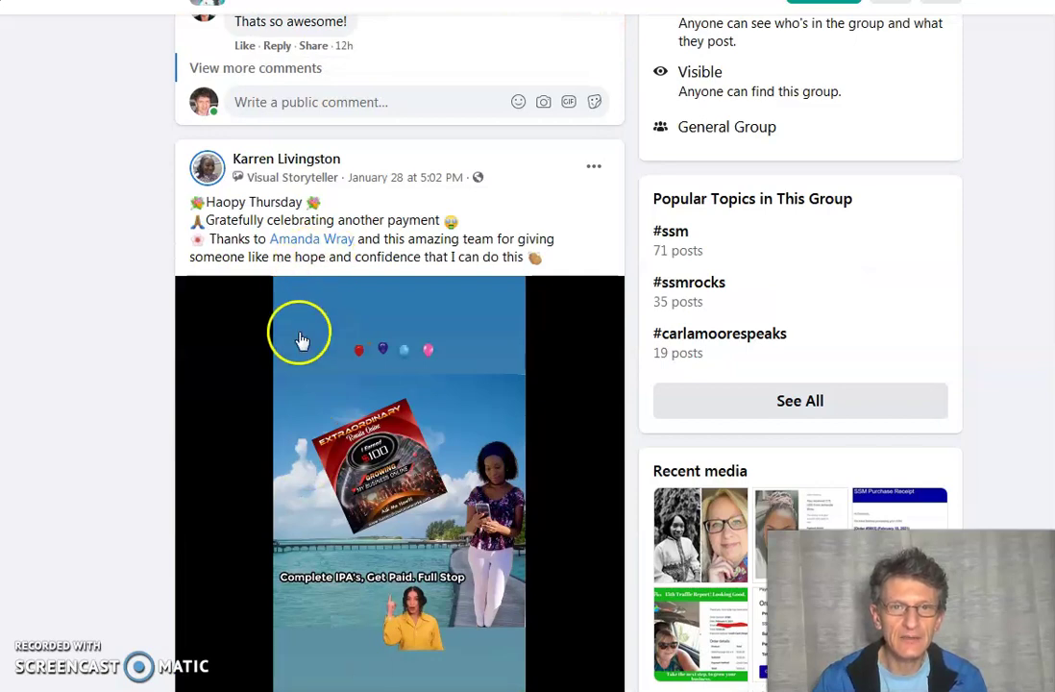
scroll(301, 340, down, 1)
scroll(424, 352, down, 1)
scroll(413, 370, down, 3)
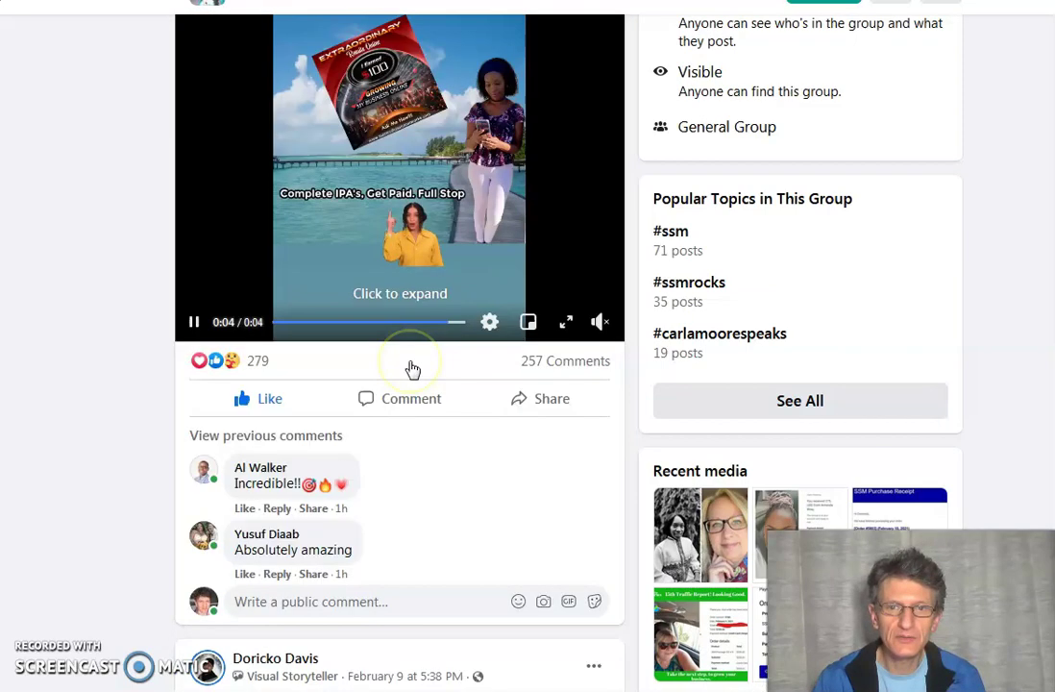
scroll(408, 366, down, 5)
scroll(409, 366, down, 2)
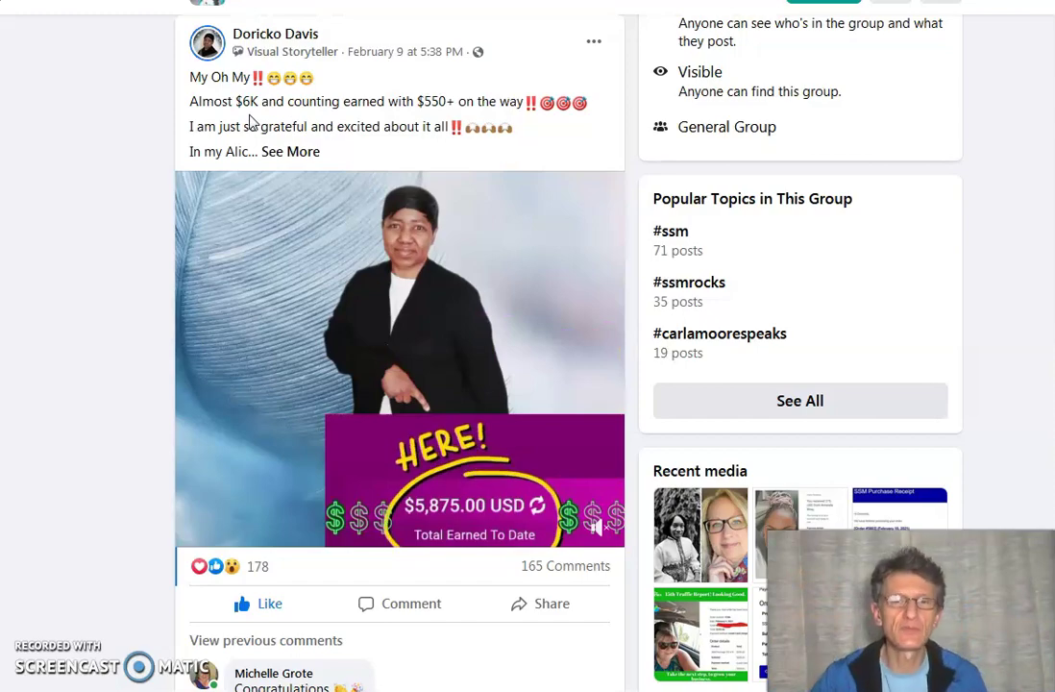
scroll(99, 308, down, 6)
scroll(99, 308, down, 2)
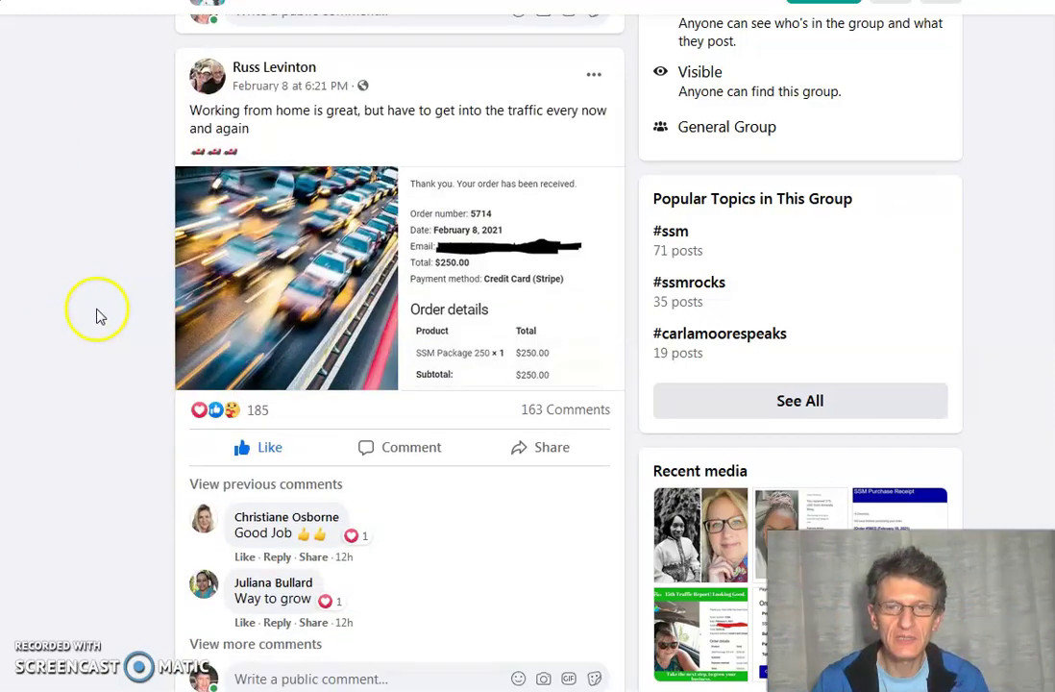
scroll(99, 312, down, 5)
scroll(99, 315, down, 5)
scroll(99, 320, down, 4)
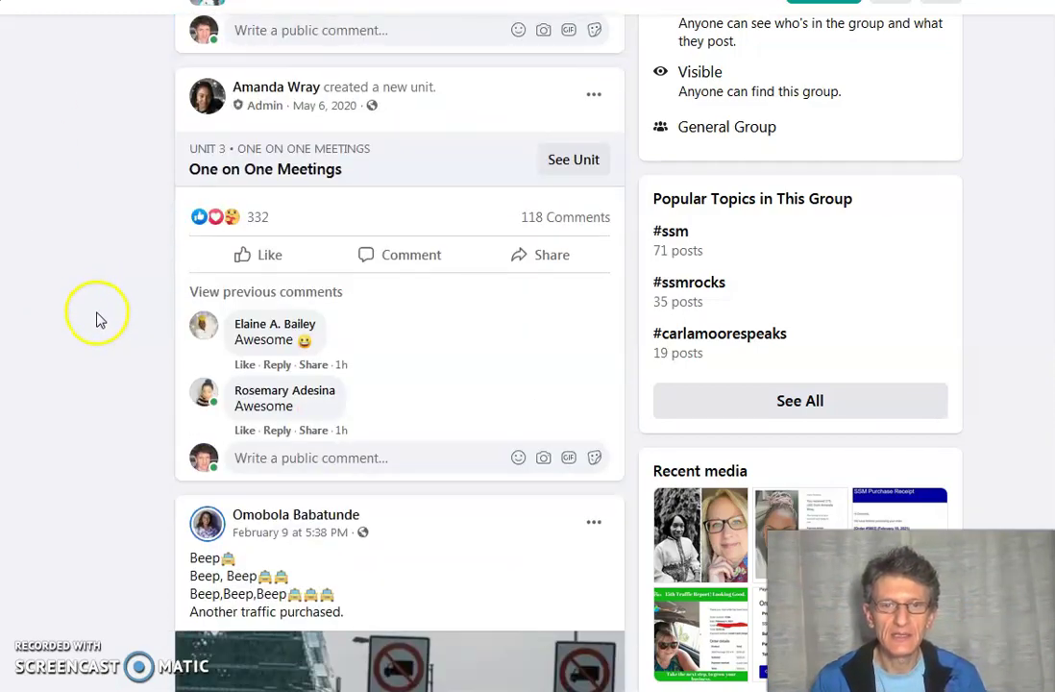
scroll(99, 319, down, 2)
scroll(99, 321, down, 4)
scroll(99, 324, down, 3)
scroll(99, 324, down, 5)
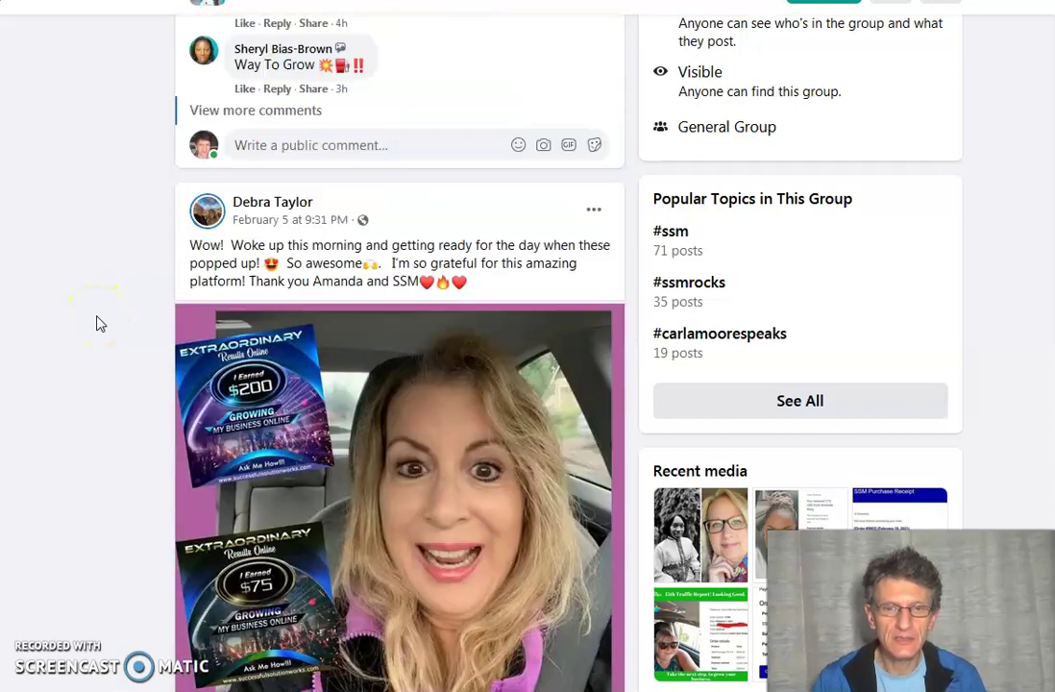
scroll(109, 354, down, 2)
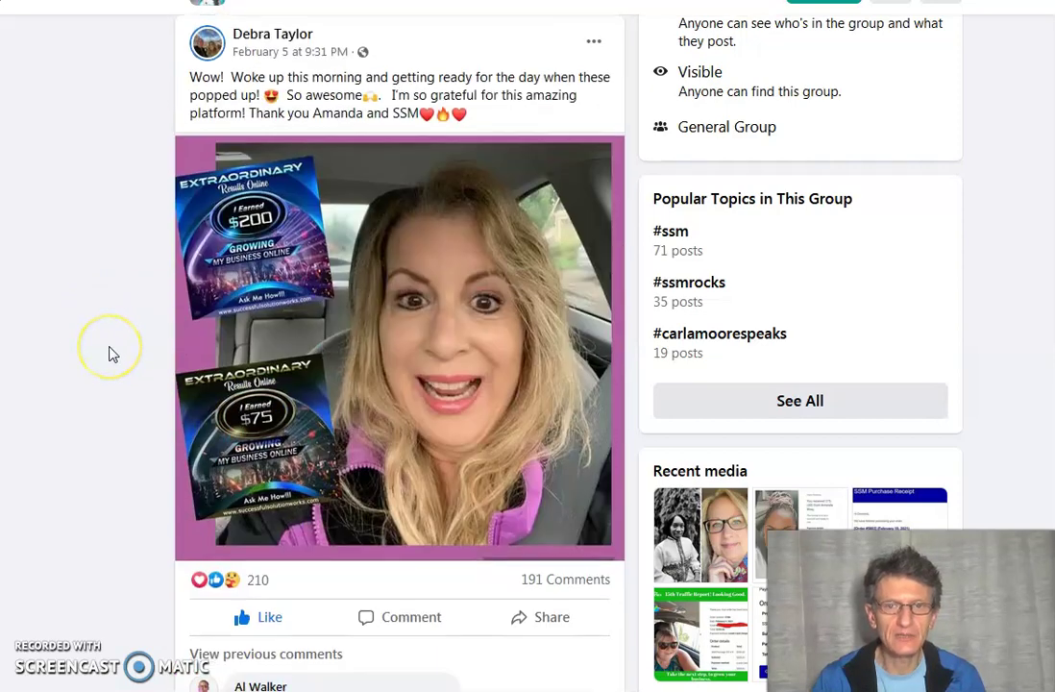
scroll(111, 353, down, 2)
scroll(111, 354, down, 3)
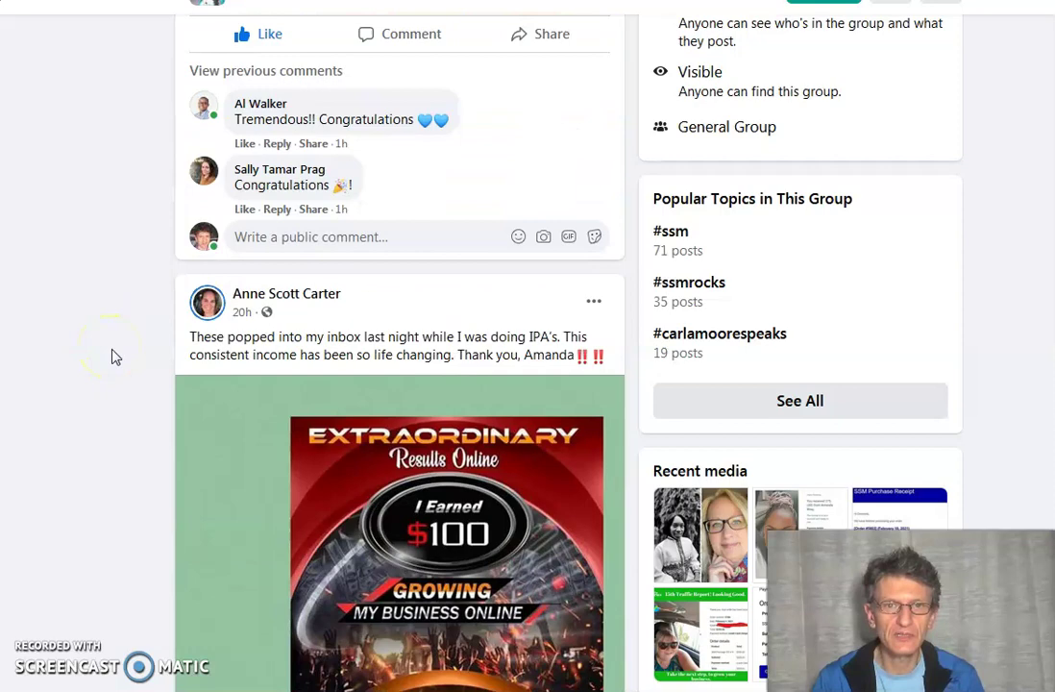
scroll(145, 324, down, 1)
scroll(169, 329, down, 1)
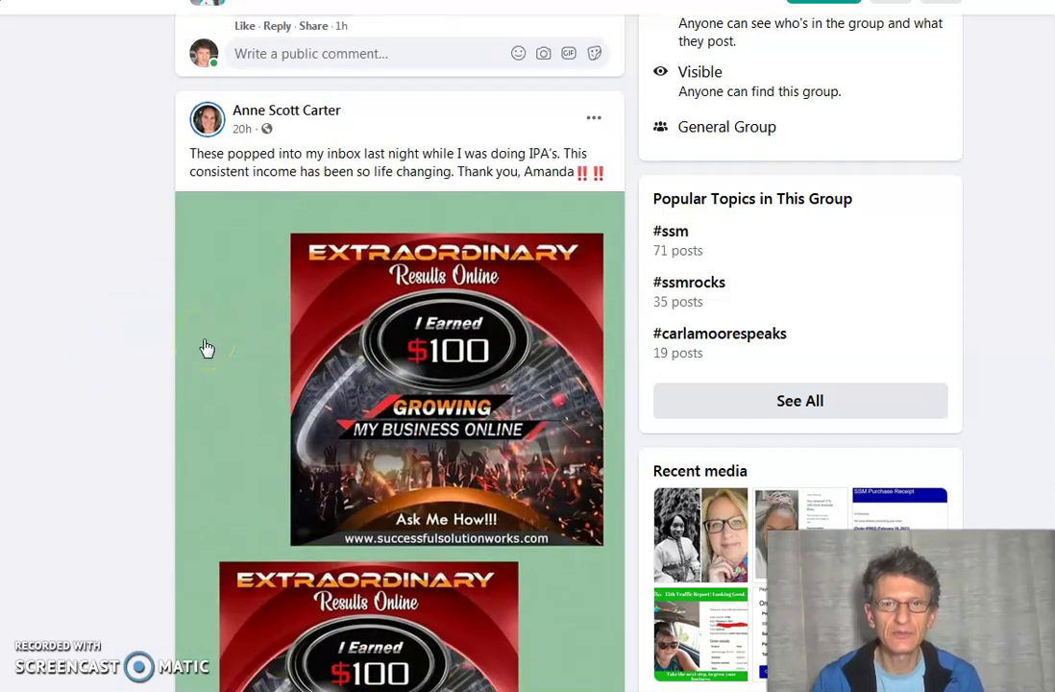
scroll(202, 353, down, 4)
scroll(198, 356, down, 4)
scroll(197, 354, down, 2)
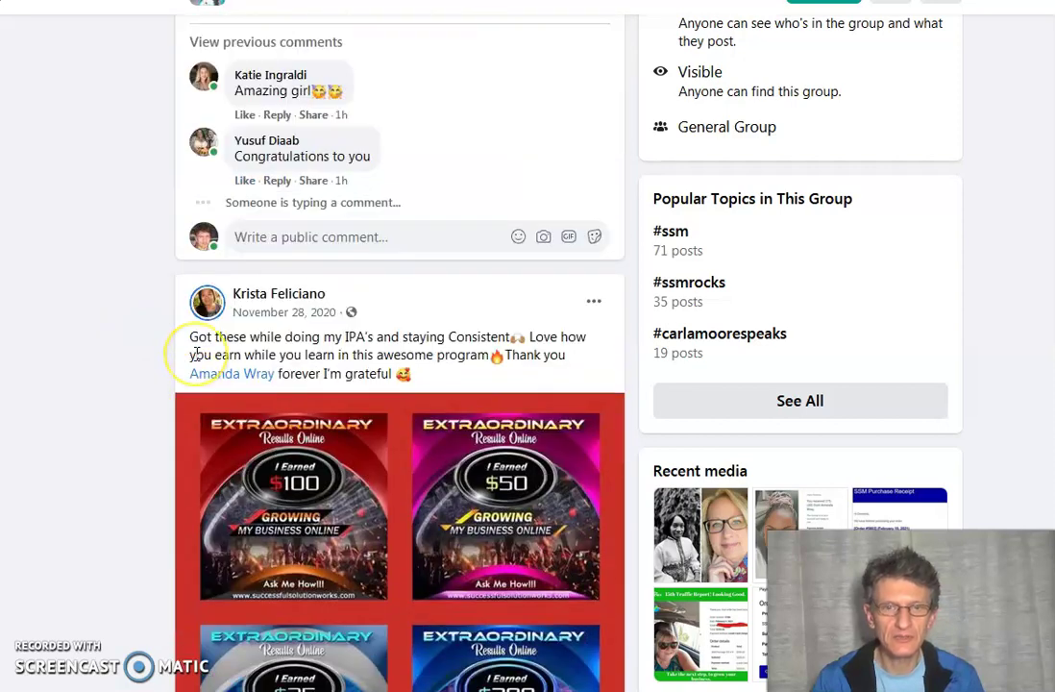
scroll(197, 354, down, 2)
scroll(173, 287, down, 1)
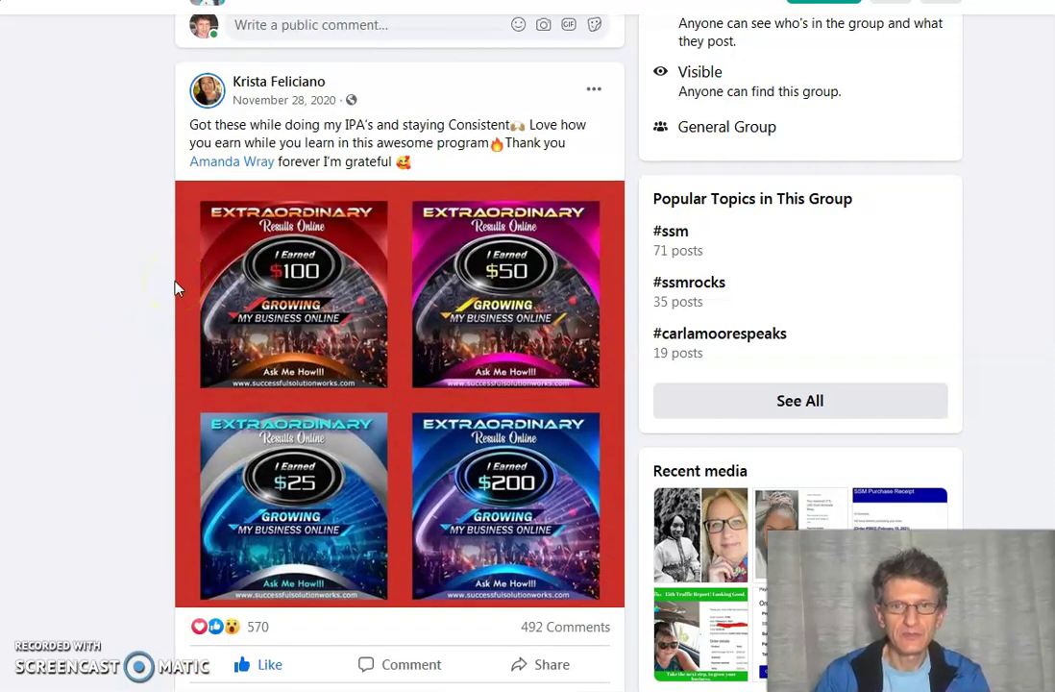
scroll(161, 317, up, 1)
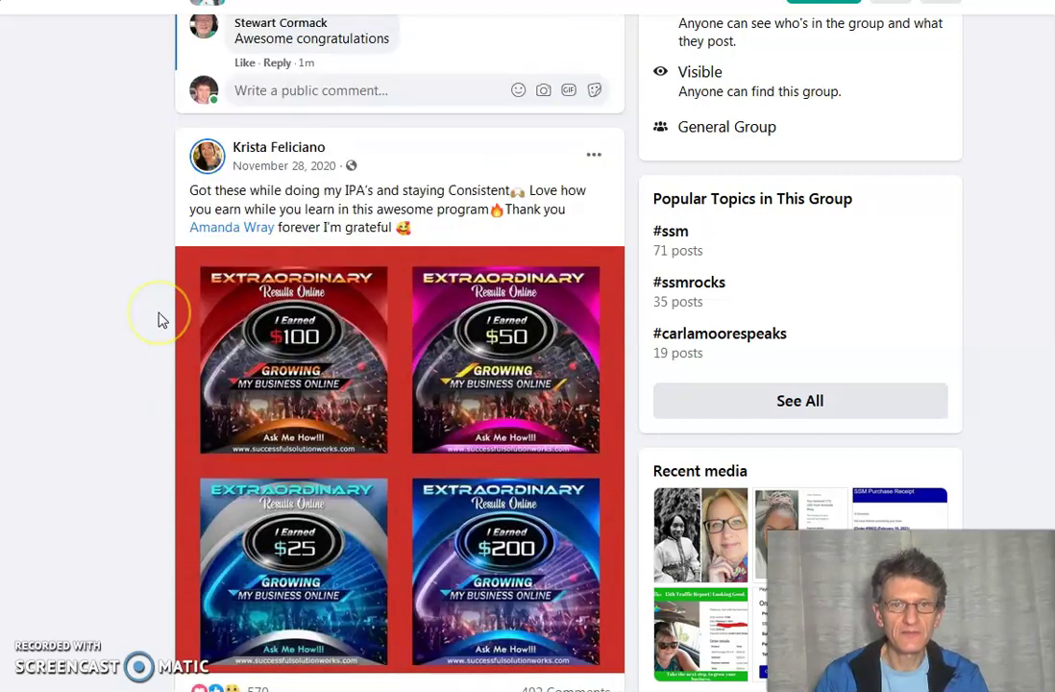
scroll(162, 320, down, 4)
scroll(162, 320, down, 2)
scroll(162, 321, down, 3)
scroll(162, 322, down, 4)
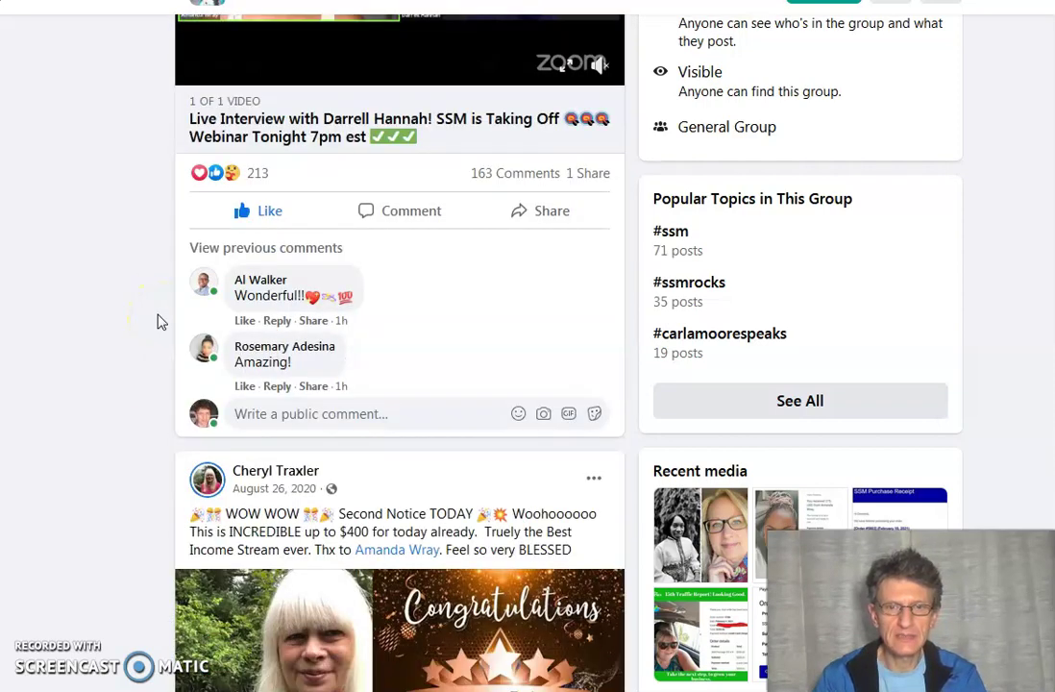
scroll(161, 323, down, 2)
scroll(160, 324, down, 1)
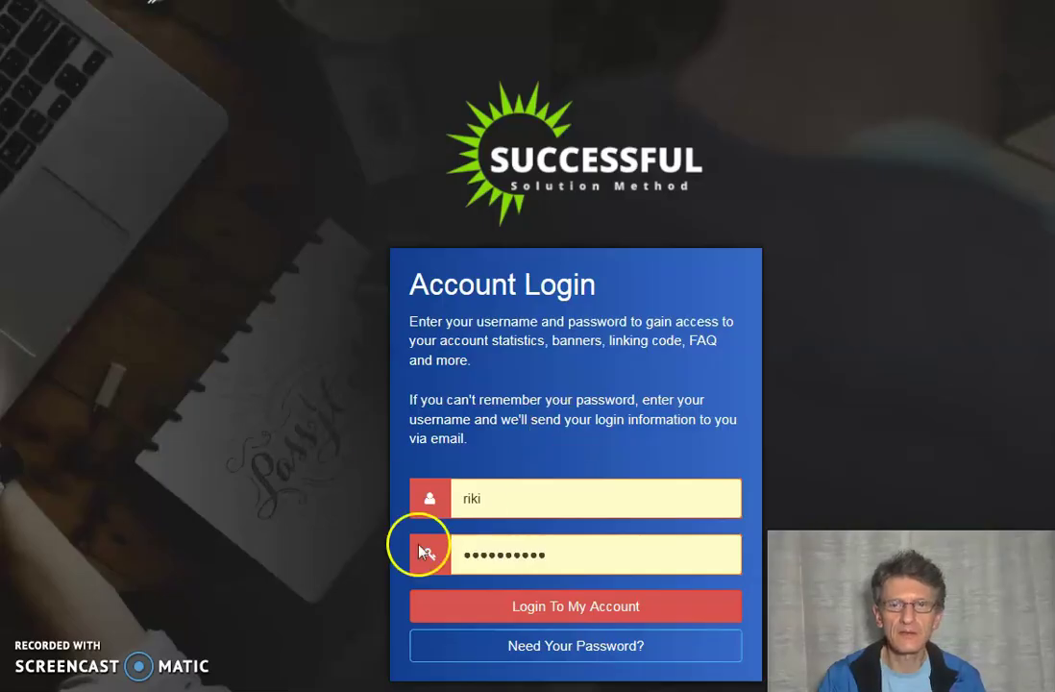
click(557, 609)
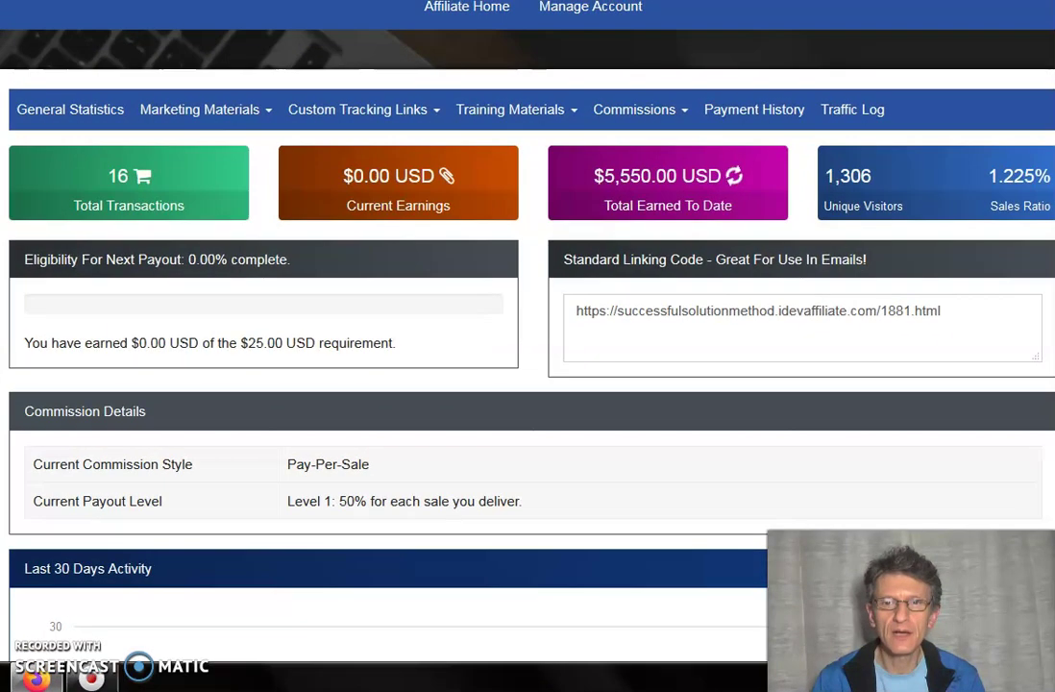
Step: Highlight the $5,550.00 Total Earned To Date and bring up the Payment History
drag(602, 206, 739, 214)
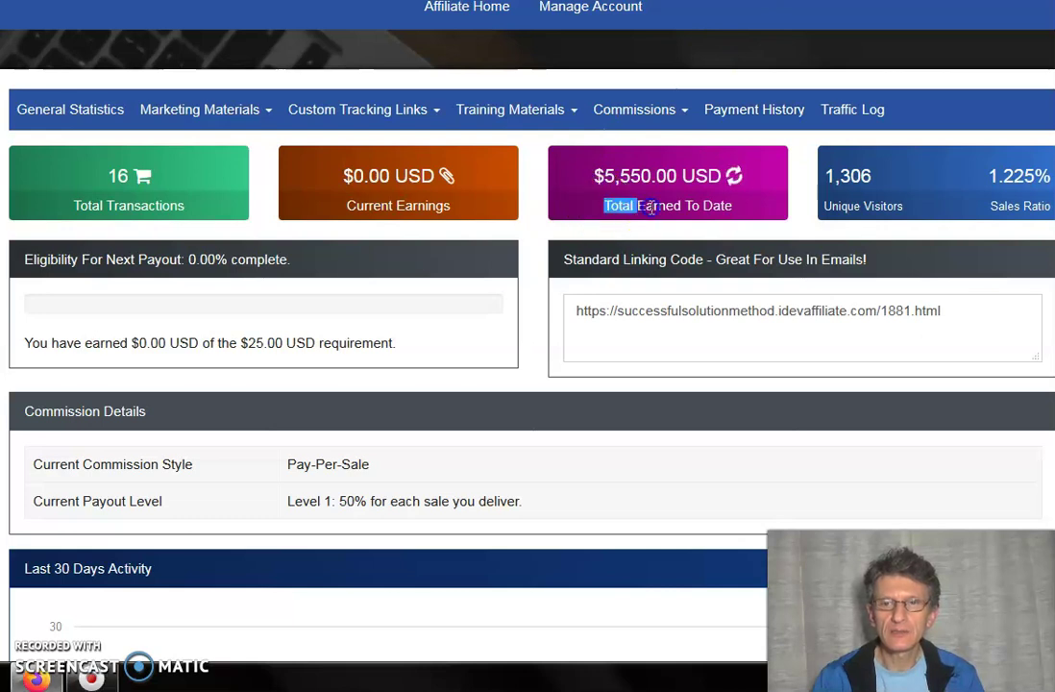
click(609, 176)
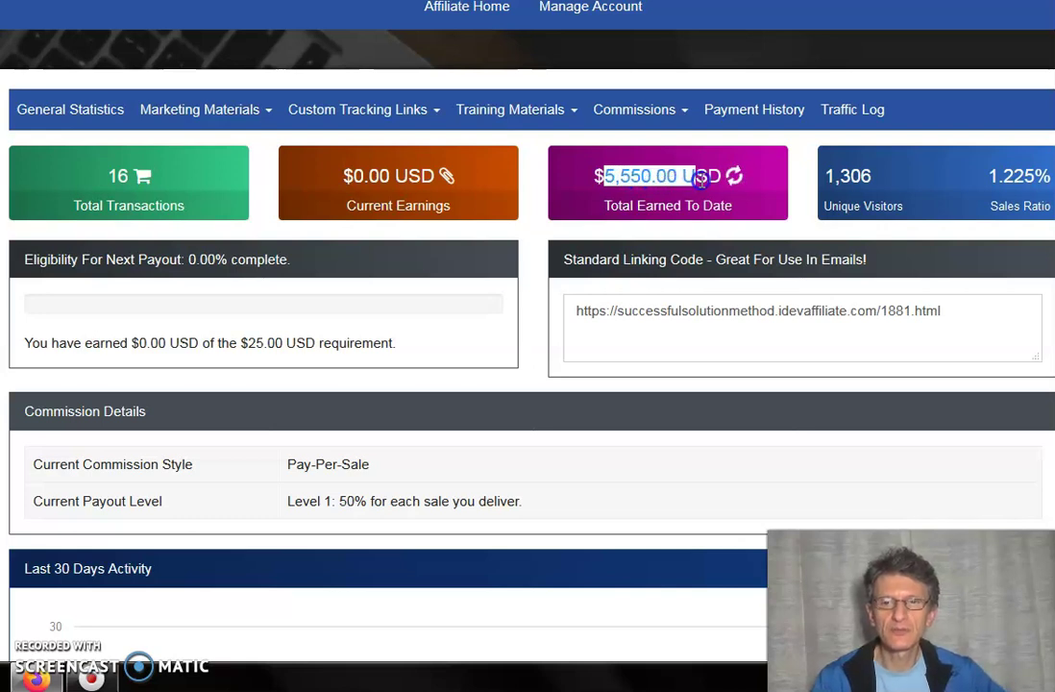
click(751, 113)
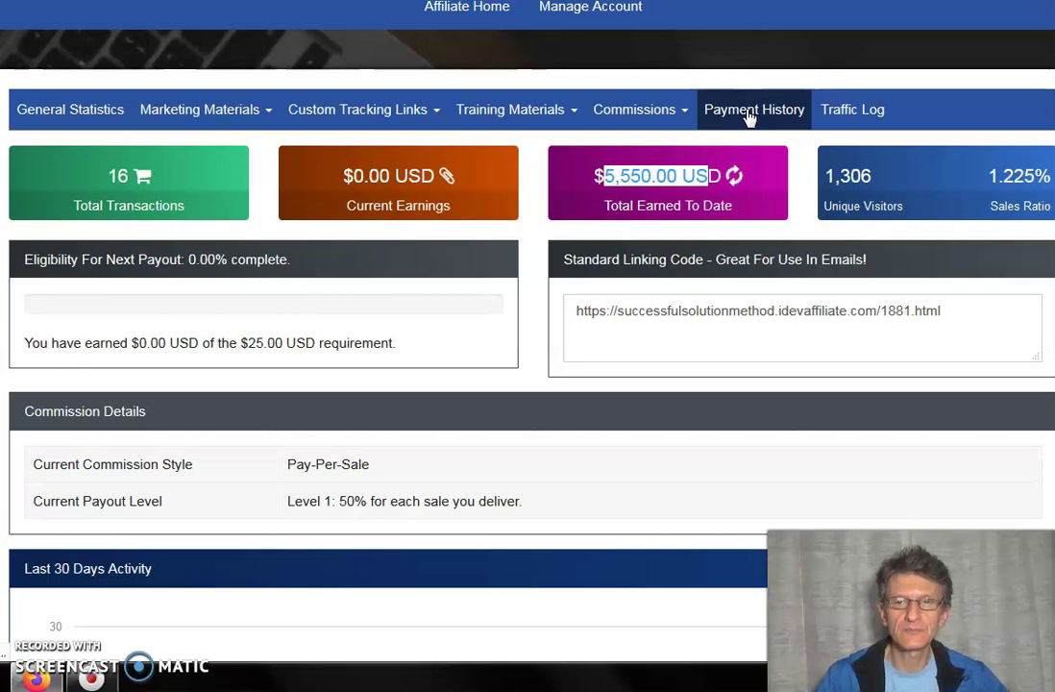
Step: Set Show entries to 25 so all 13 payments are listed
scroll(635, 327, down, 3)
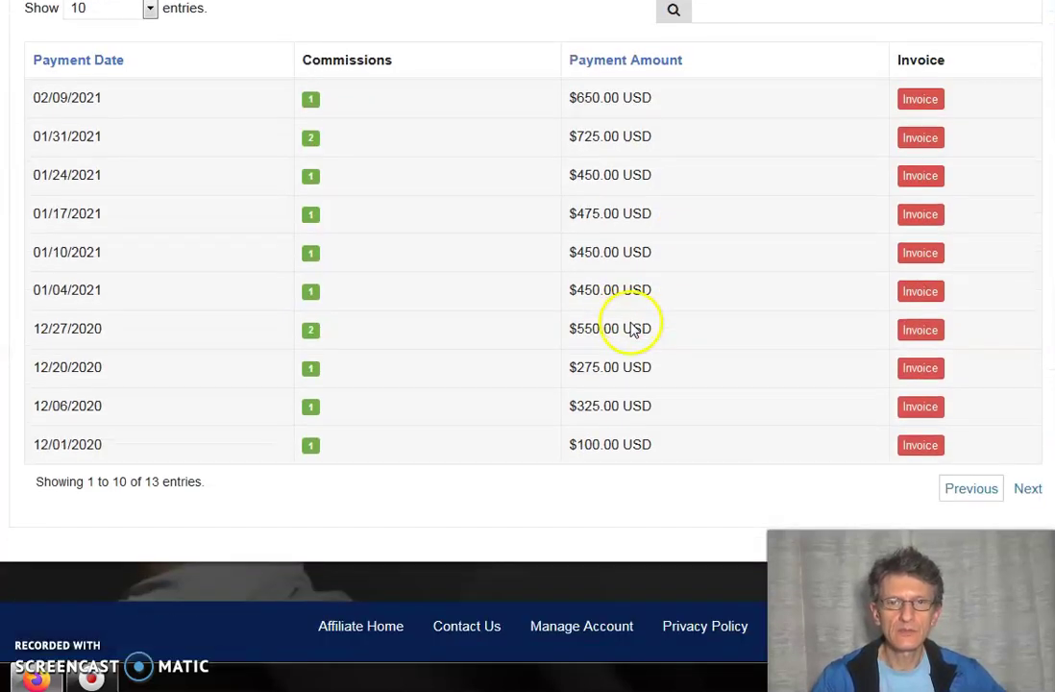
scroll(122, 59, up, 2)
click(151, 91)
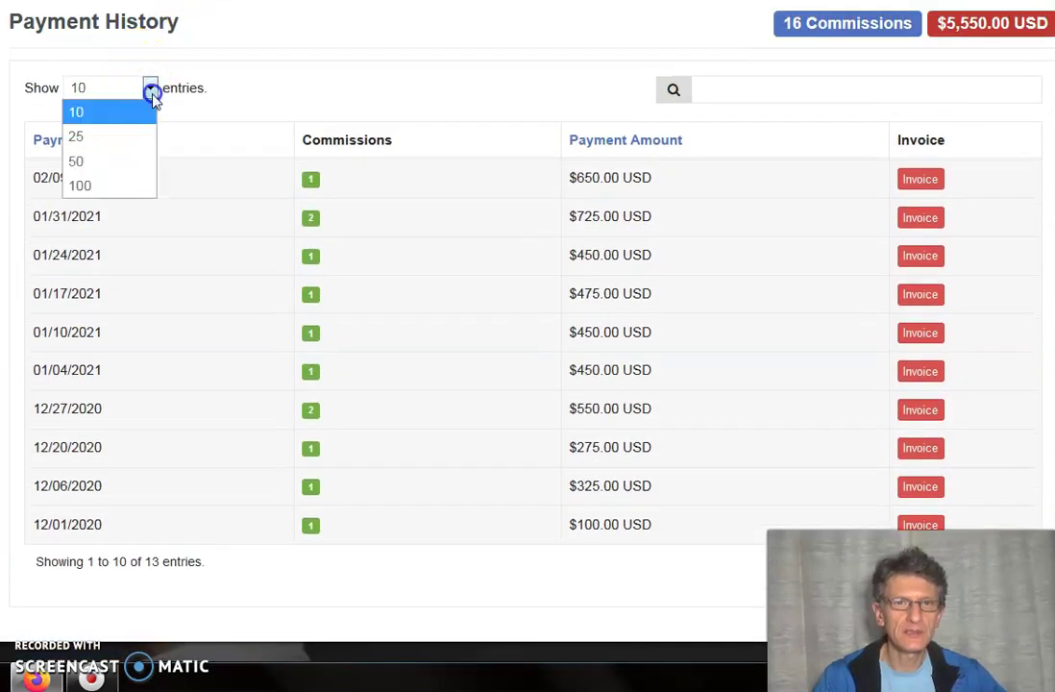
click(122, 136)
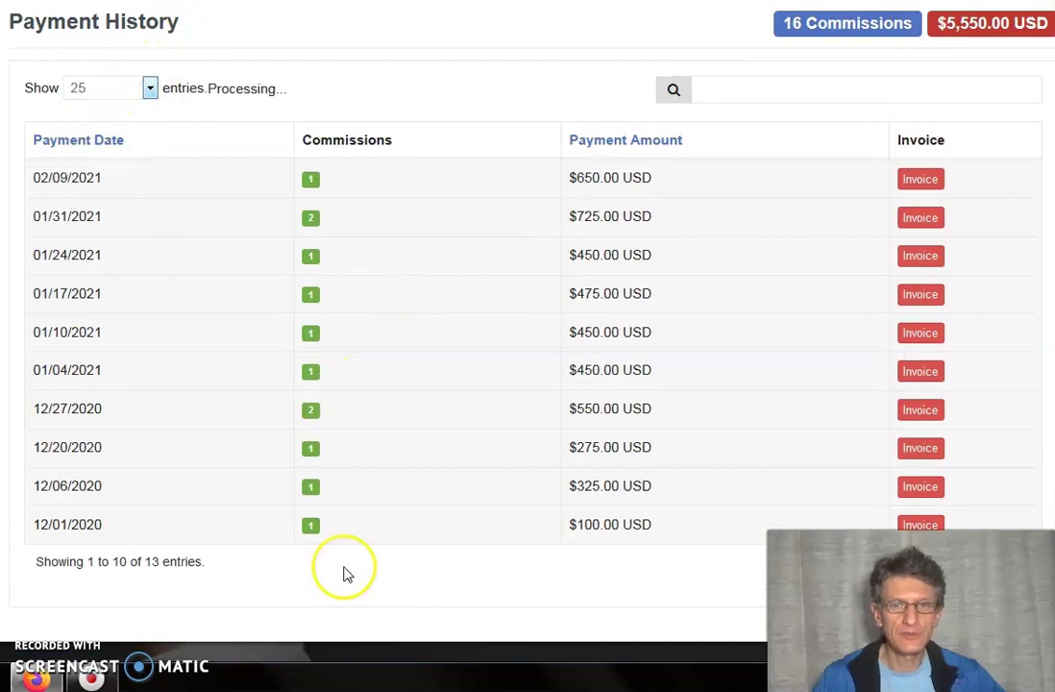
Step: Highlight the January payments: $725 (01/31), $450 (01/24), $475 (01/17), $450 (01/10)
scroll(403, 490, down, 2)
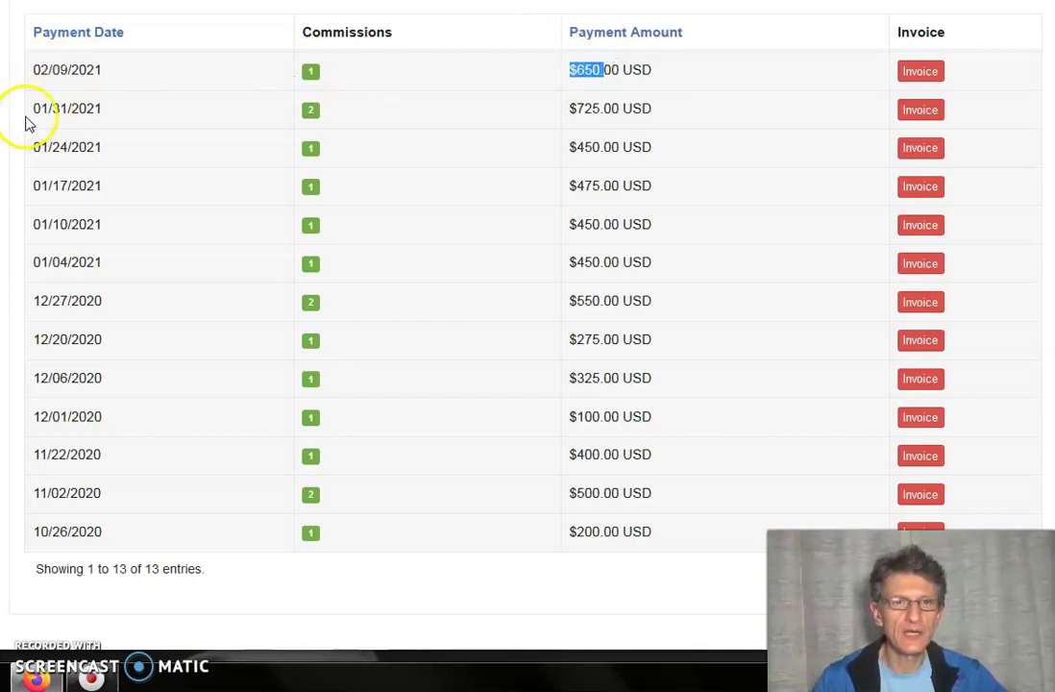
click(577, 110)
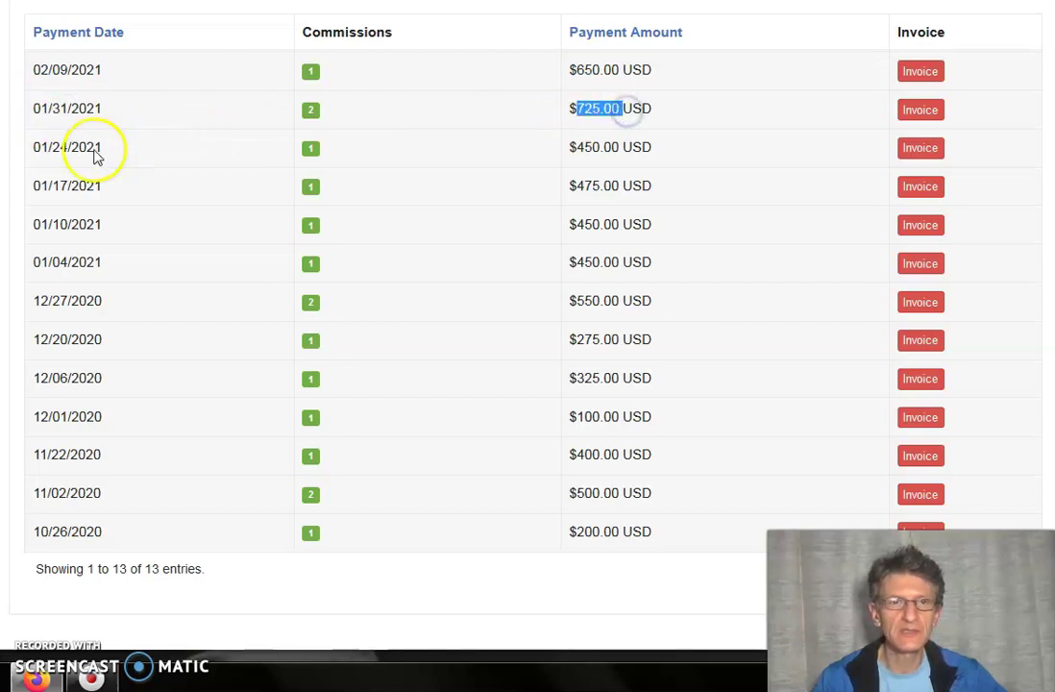
drag(36, 147, 70, 147)
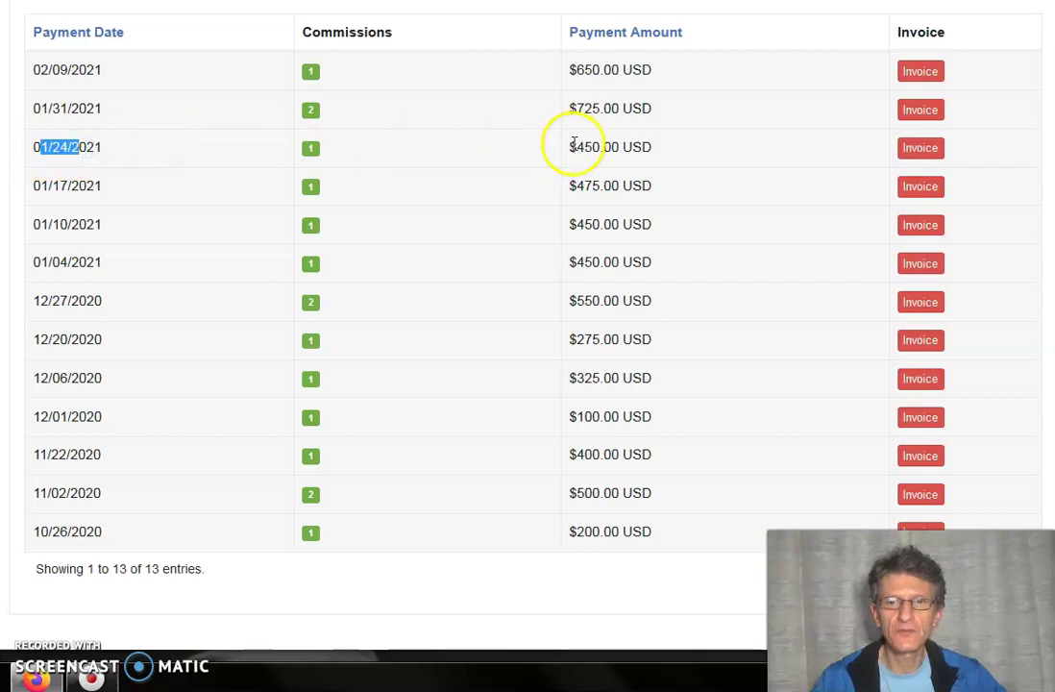
click(577, 147)
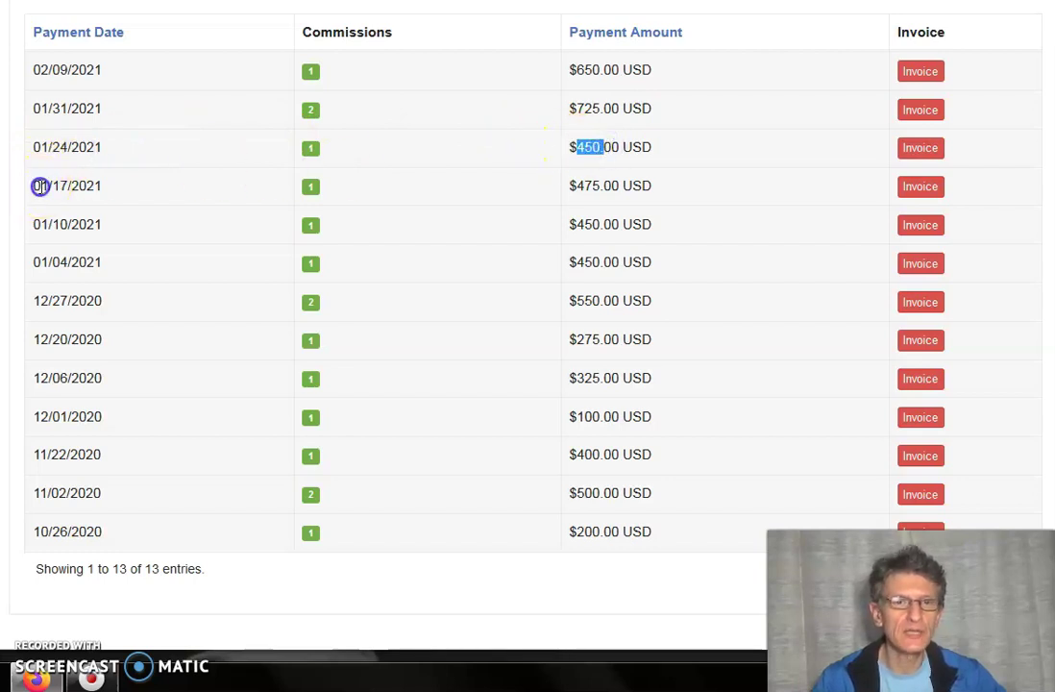
drag(571, 186, 606, 186)
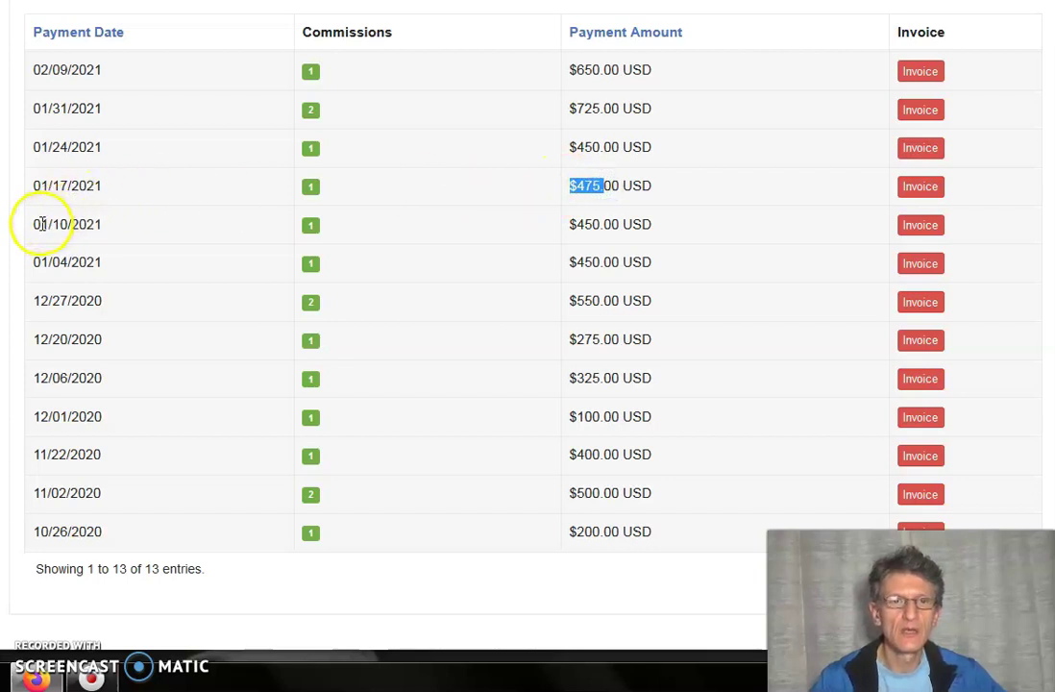
drag(35, 224, 67, 224)
click(572, 228)
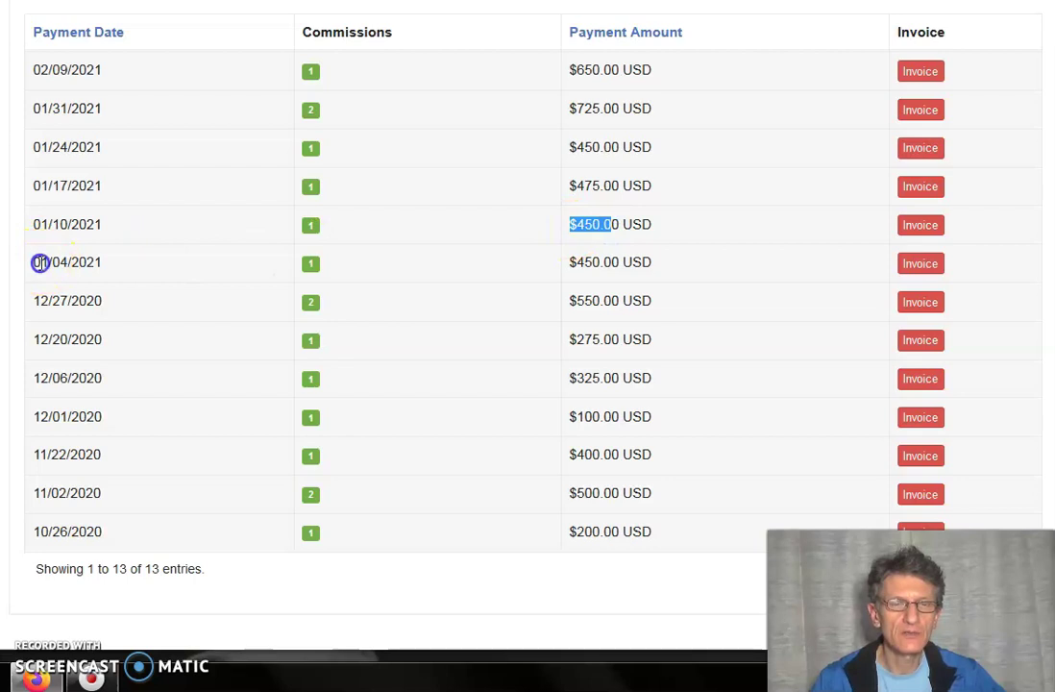
Step: Highlight the $450 payment of 01/04/2021 and the $550 payment of 12/27/2020
drag(37, 262, 65, 262)
drag(571, 263, 621, 266)
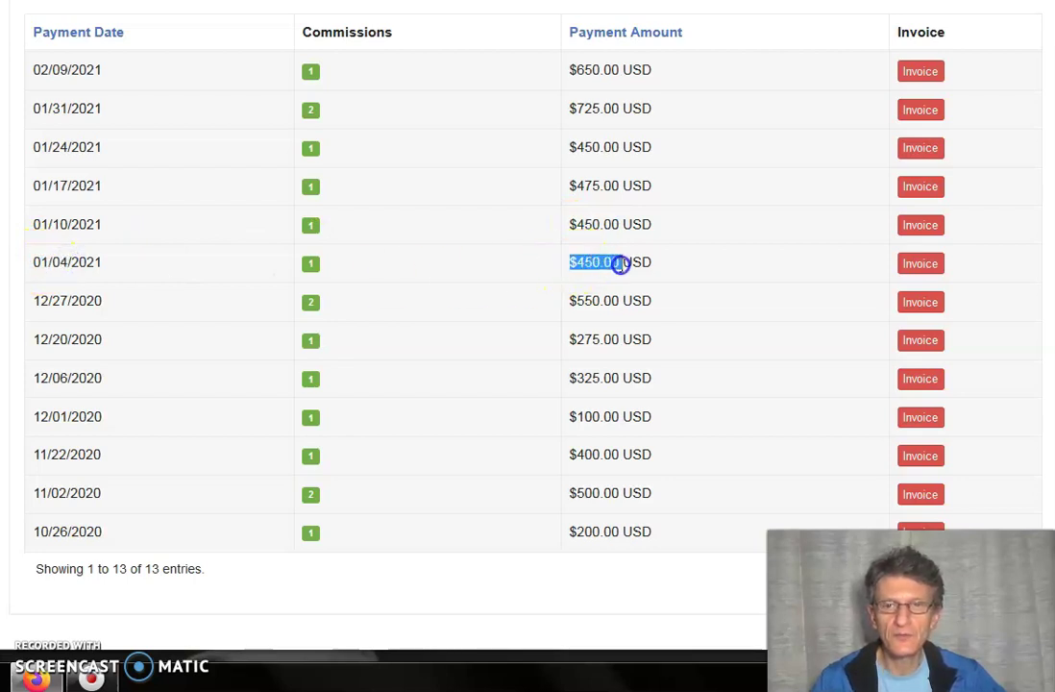
click(42, 301)
drag(67, 302, 40, 301)
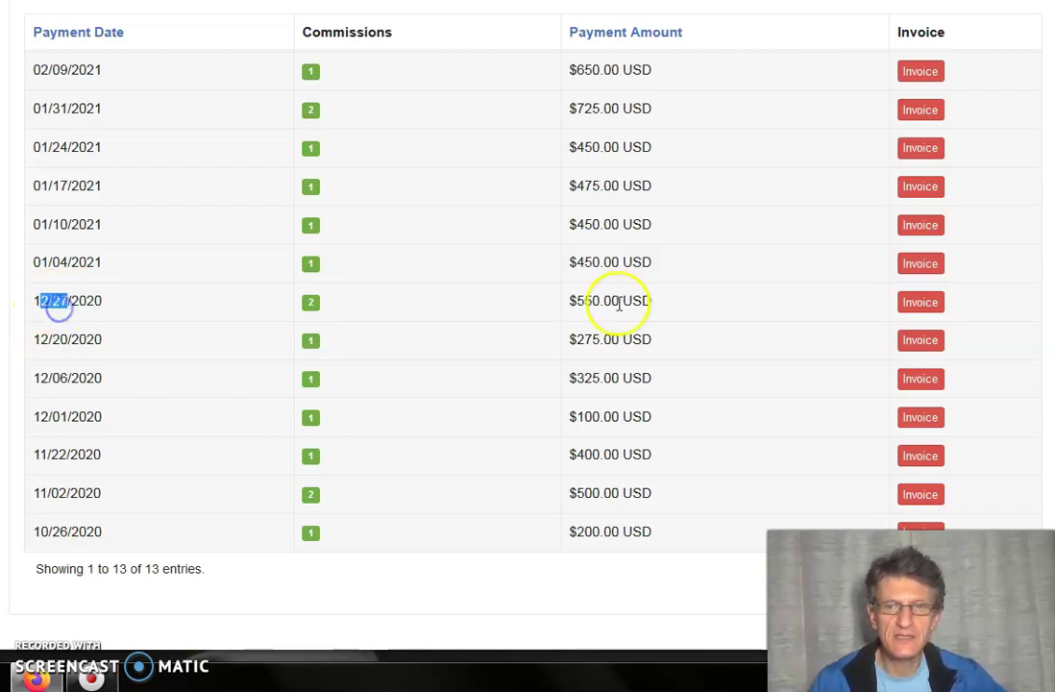
drag(572, 301, 610, 301)
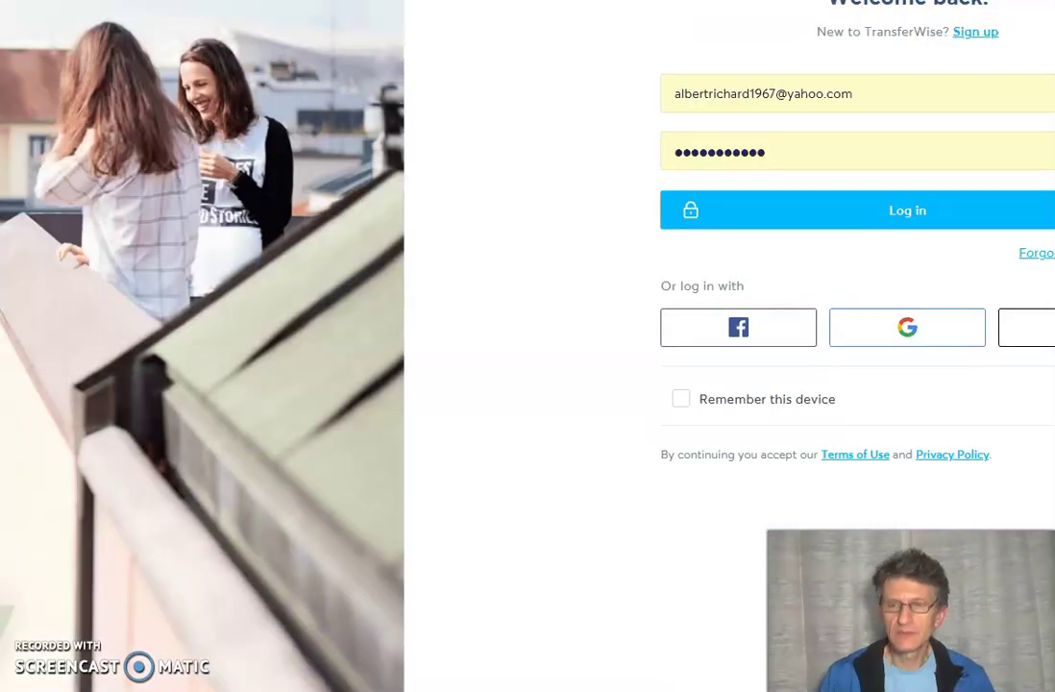
Step: Replace the autofilled TransferWise password with a retyped one and submit the login
click(764, 152)
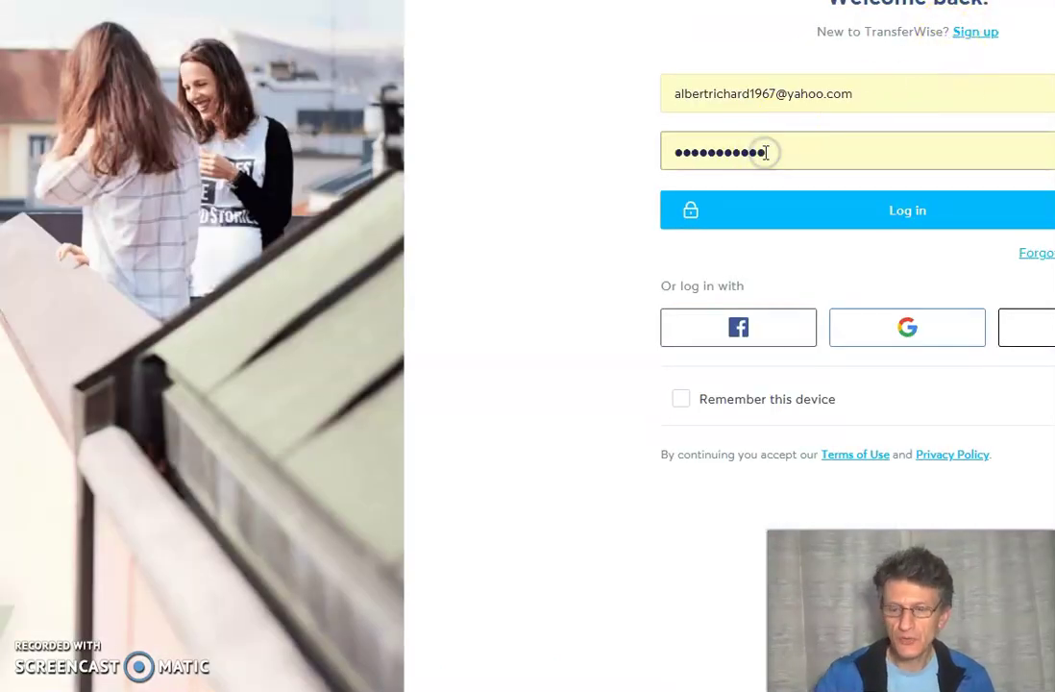
key(BackSpace)
key(BackSpace)
key(BackSpace)
key(BackSpace)
key(BackSpace)
key(BackSpace)
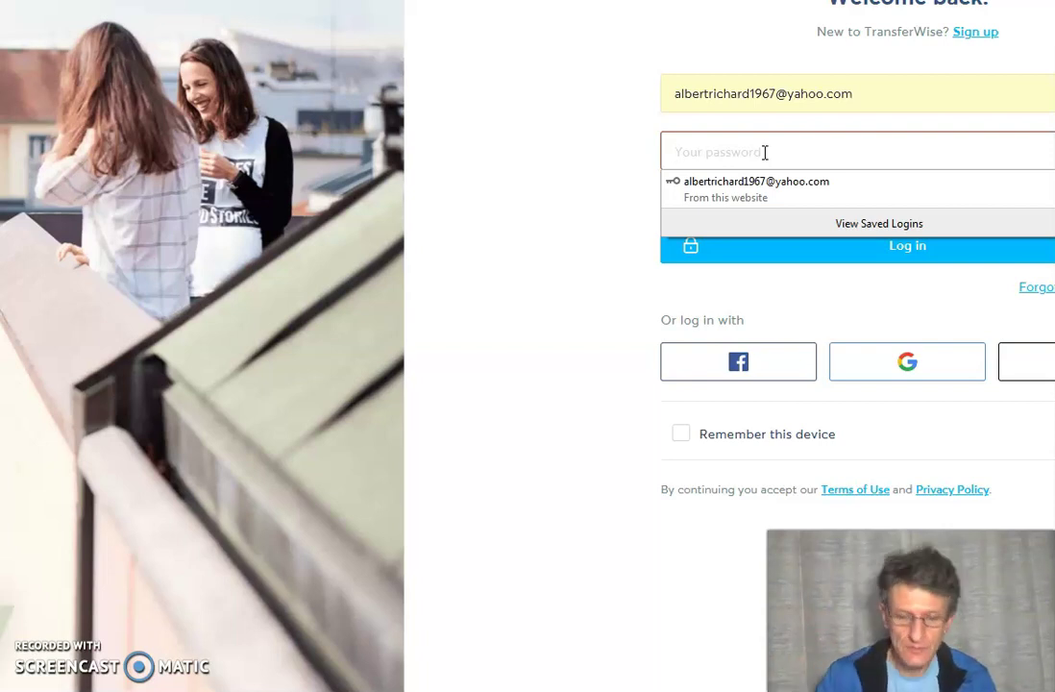
text(••)
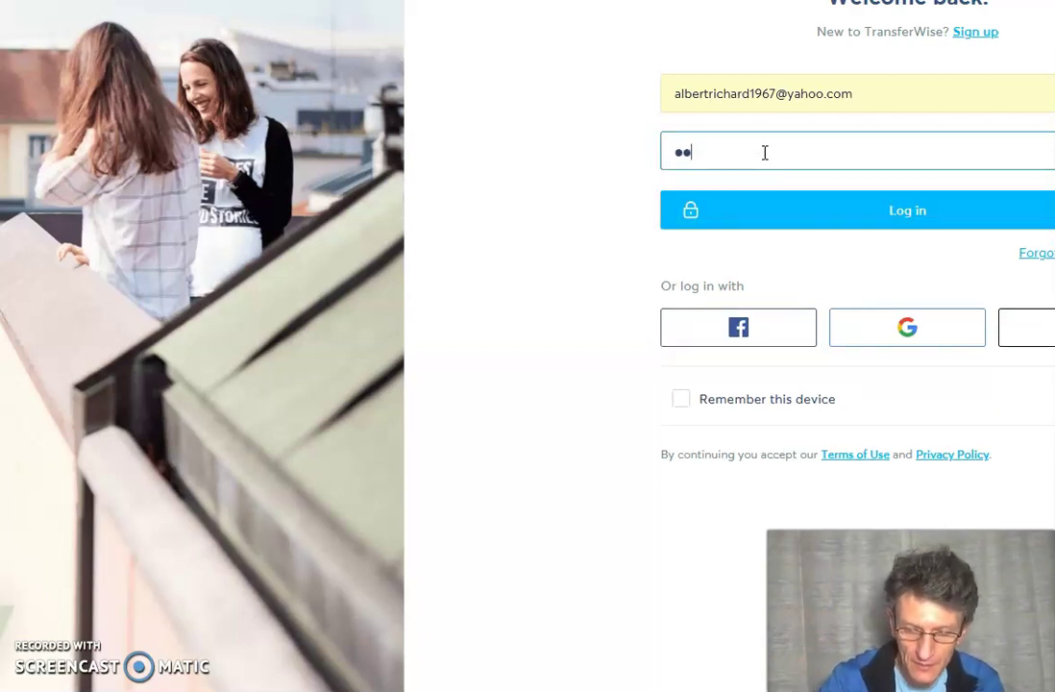
text(••)
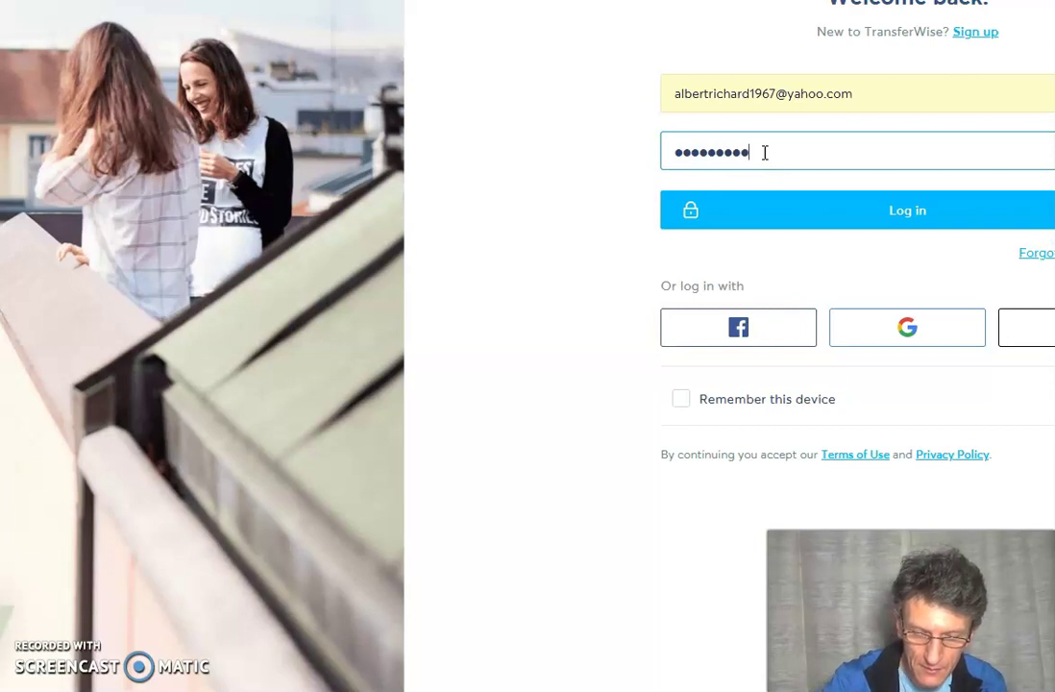
text(••)
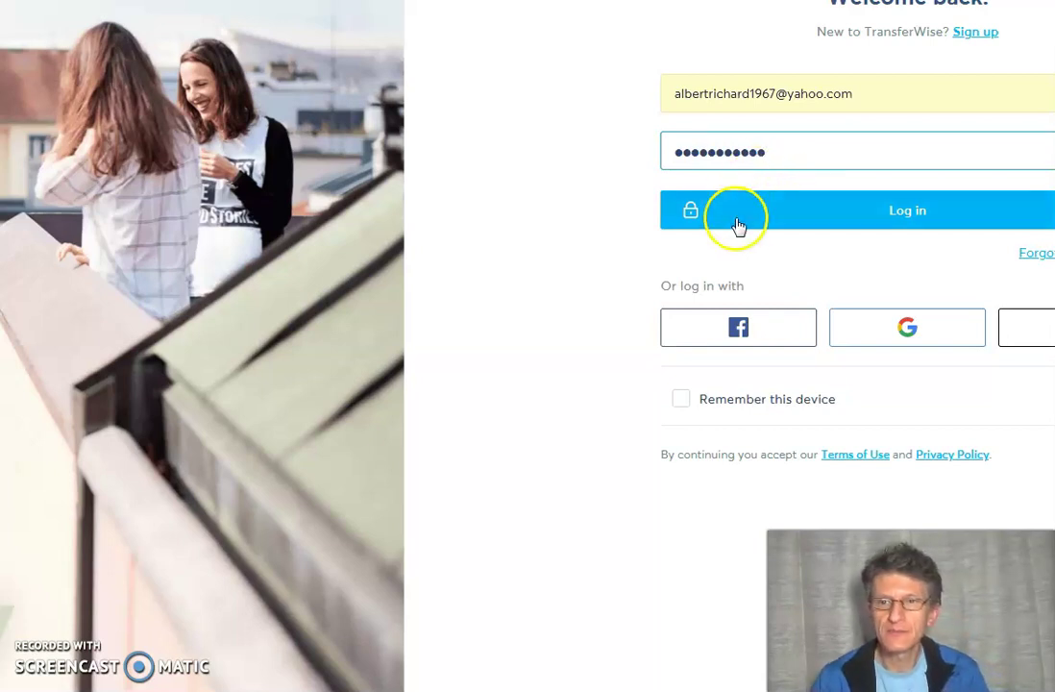
click(754, 216)
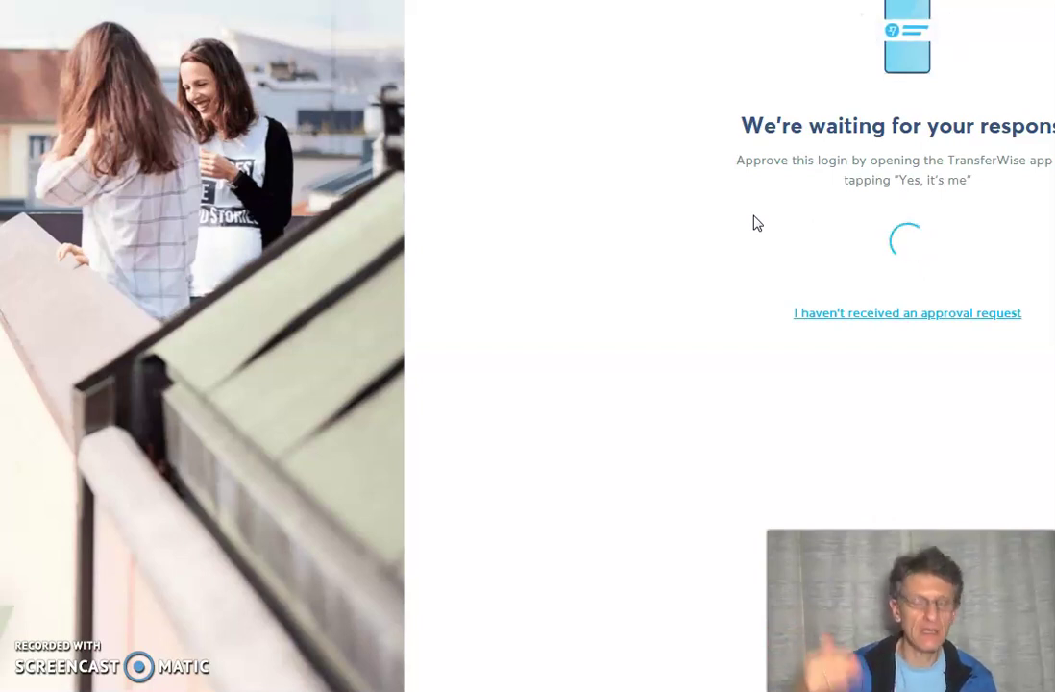
click(620, 231)
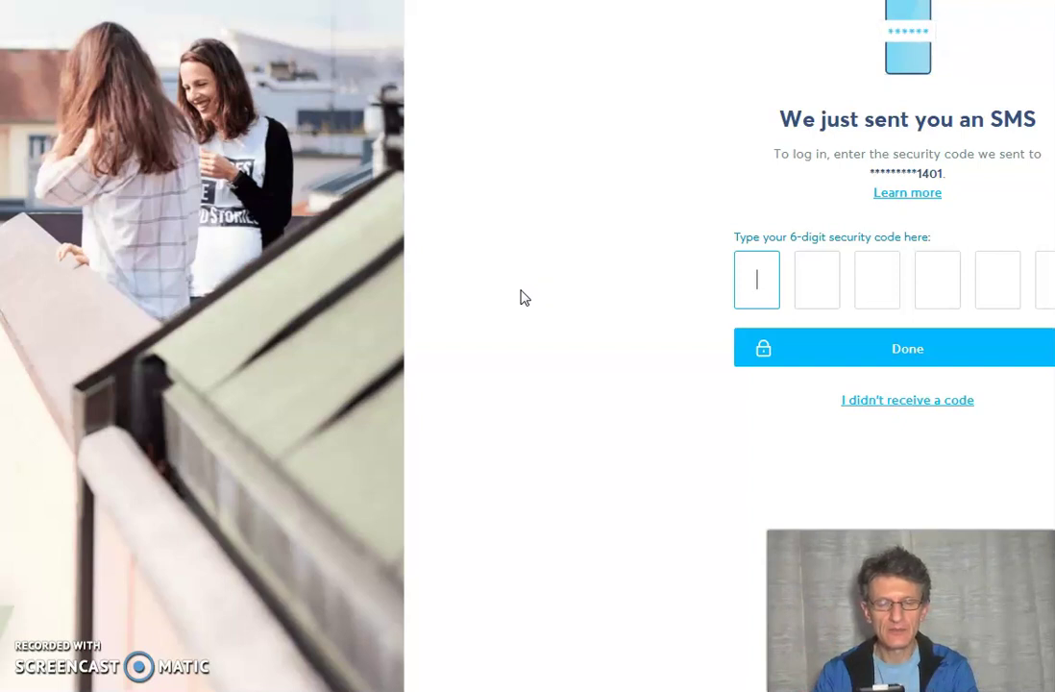
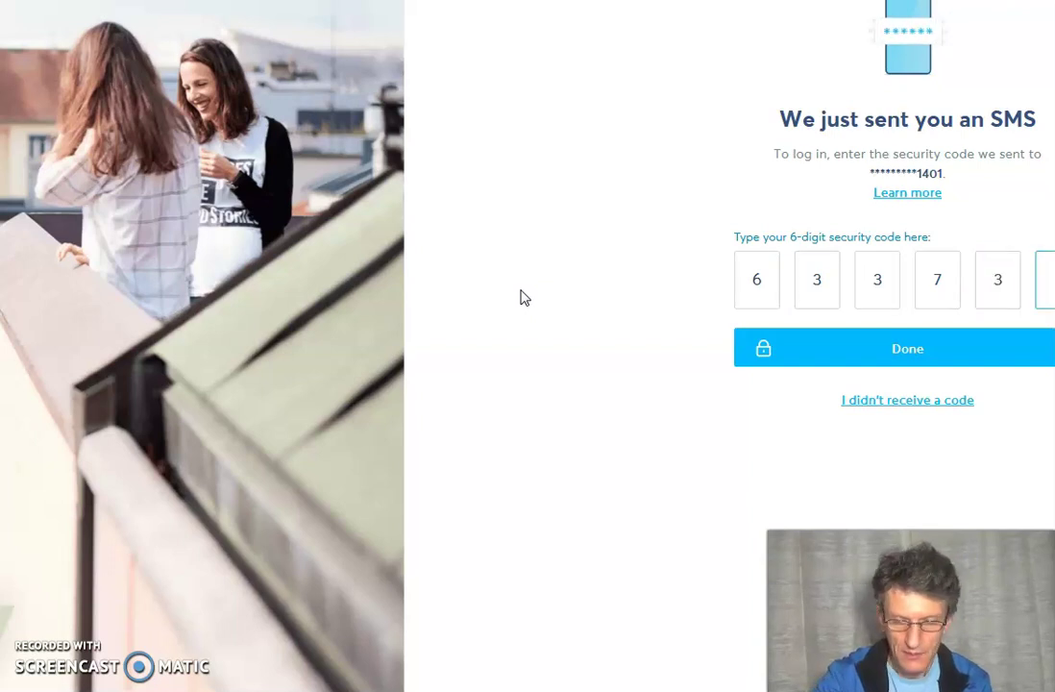
click(829, 357)
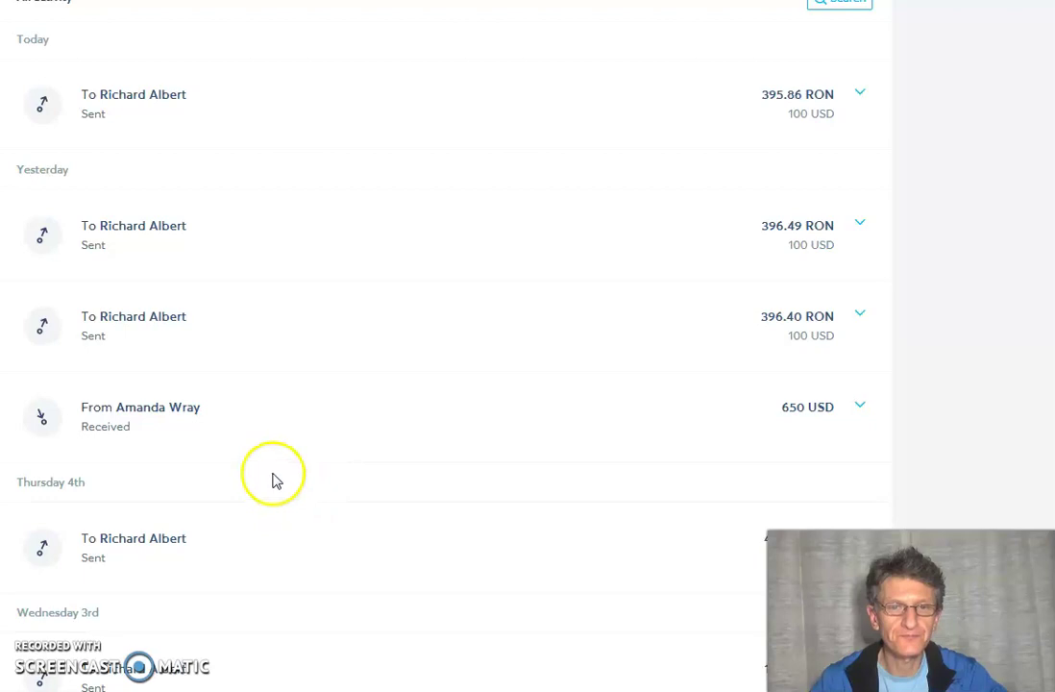
Step: Highlight the $650.00 payment of 02/09/2021 to match TransferWise's received 650 USD
scroll(272, 481, down, 3)
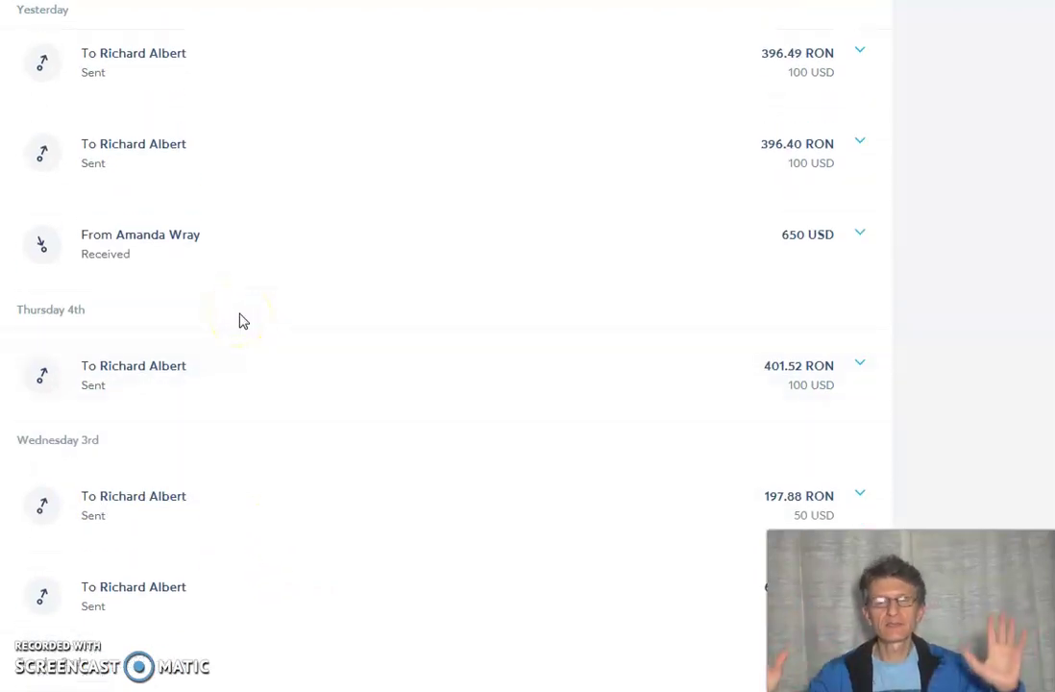
scroll(250, 182, up, 2)
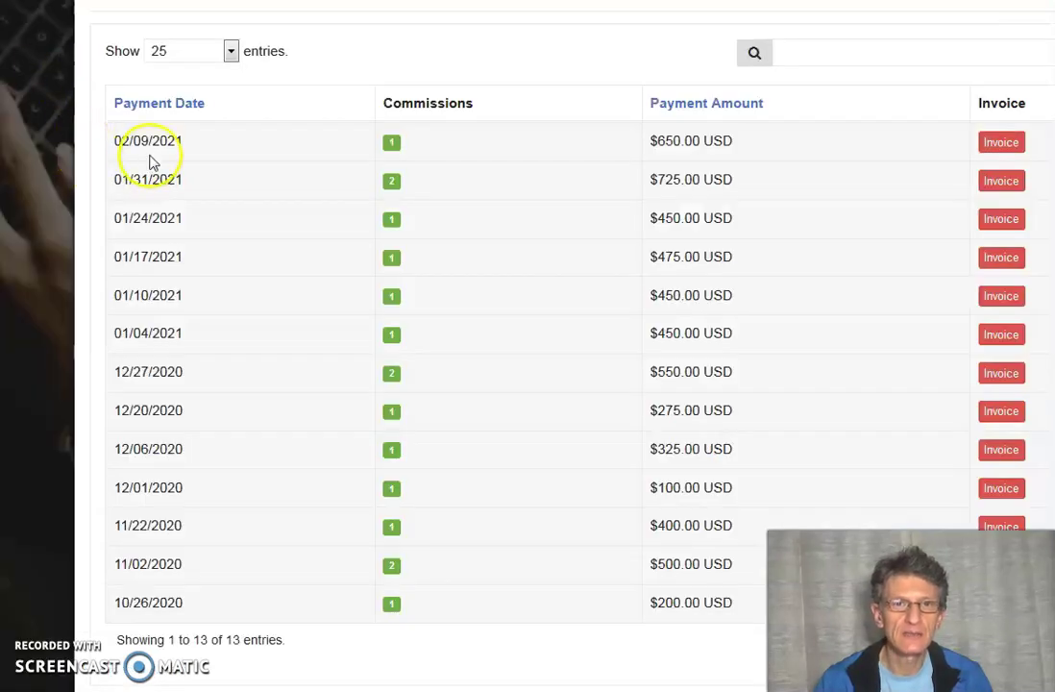
drag(169, 140, 181, 141)
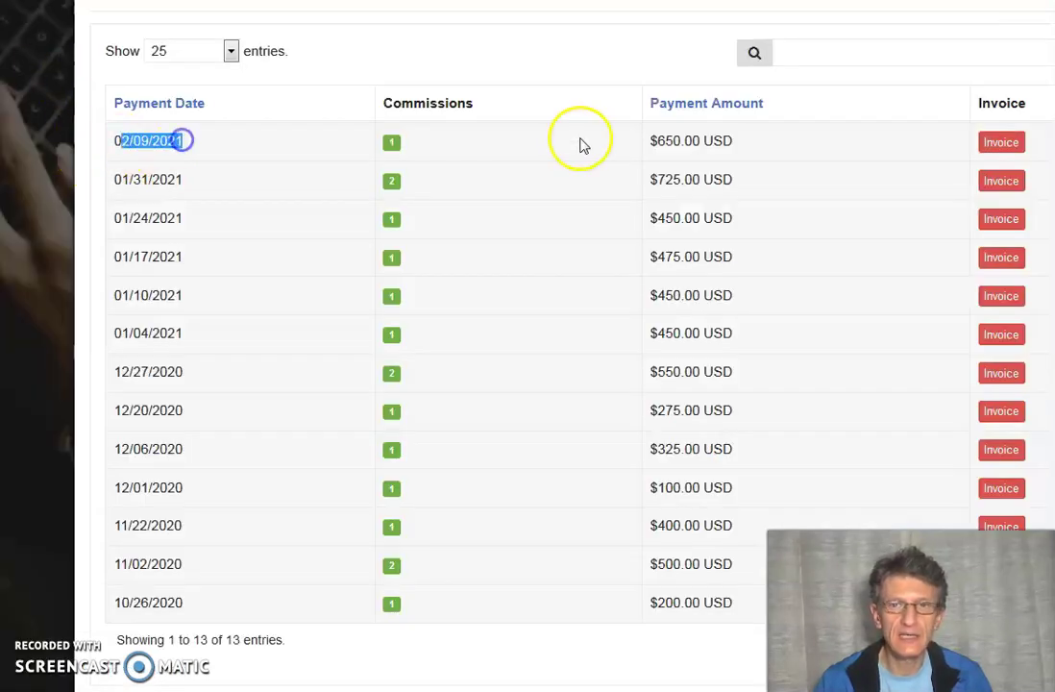
drag(652, 141, 701, 140)
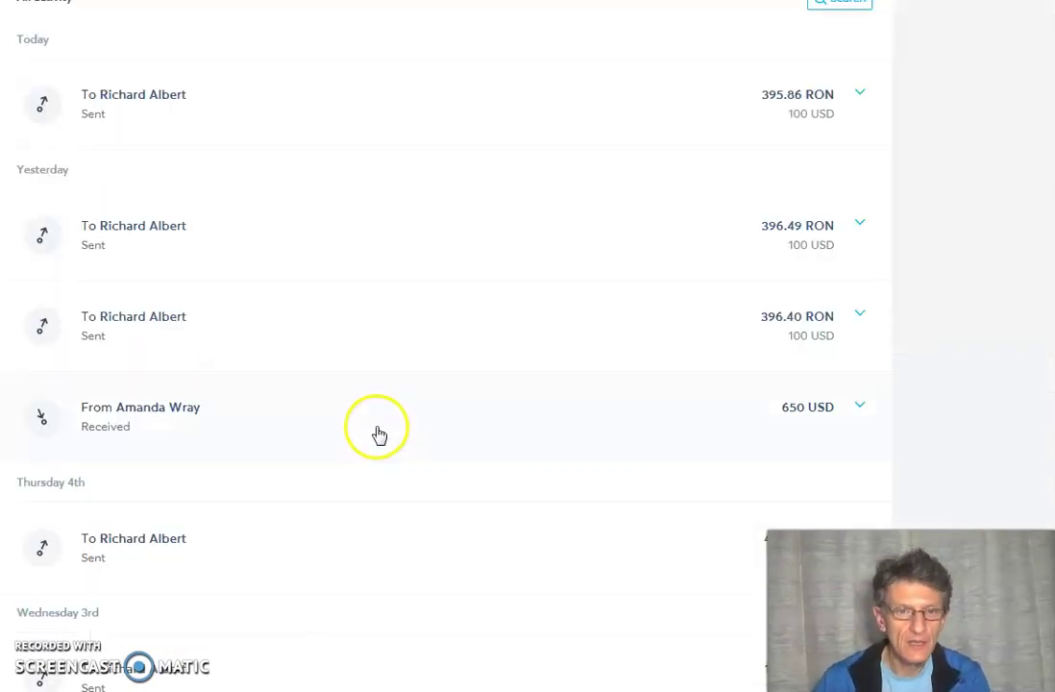
Step: Find and highlight the 01/31/2021 payment of 725.00 USD
scroll(379, 435, down, 2)
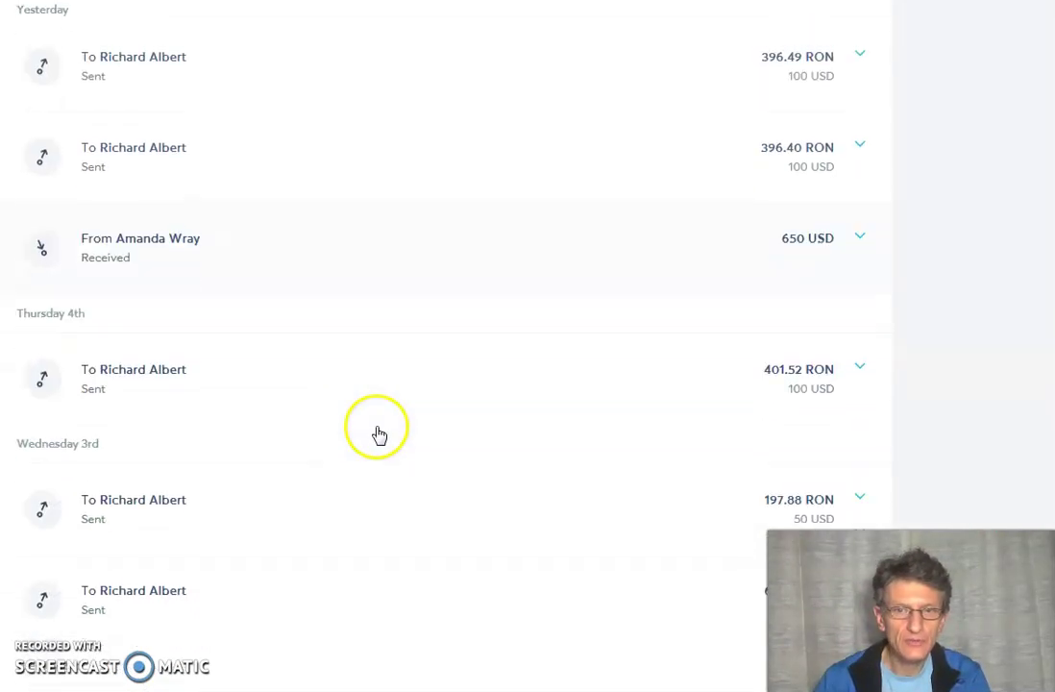
scroll(378, 435, down, 1)
scroll(379, 434, down, 2)
scroll(378, 435, down, 1)
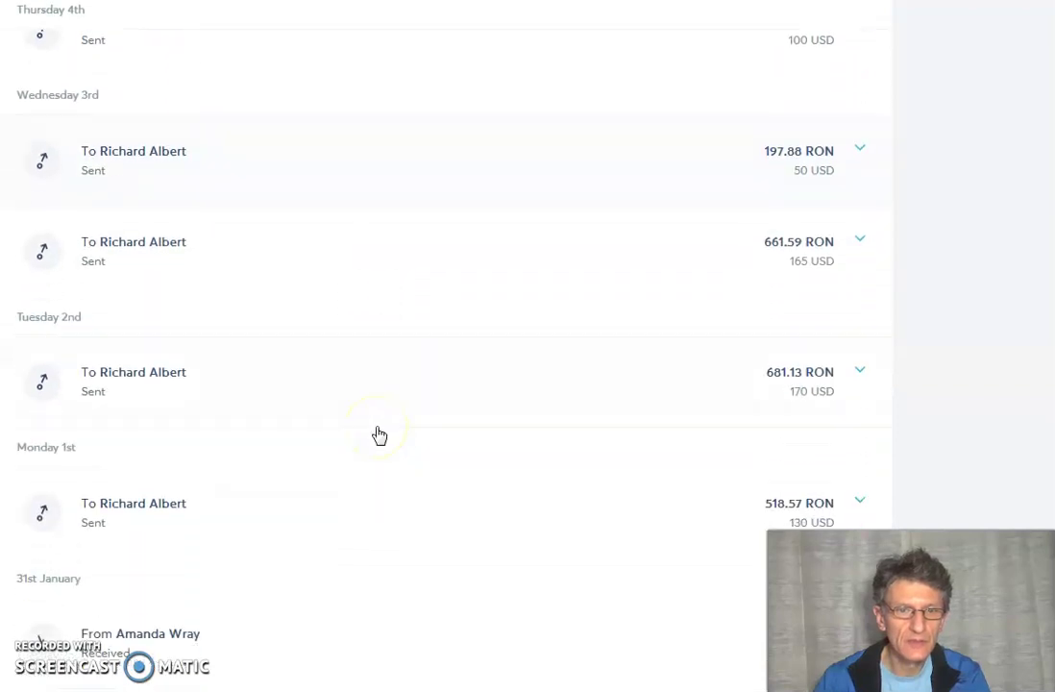
scroll(379, 435, down, 1)
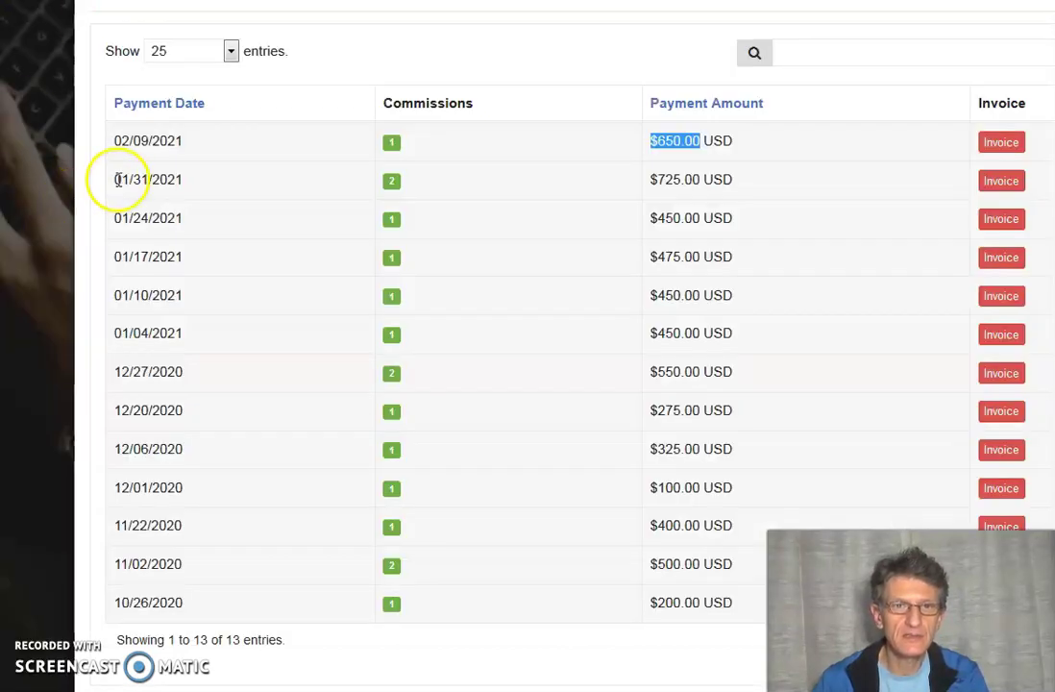
click(116, 180)
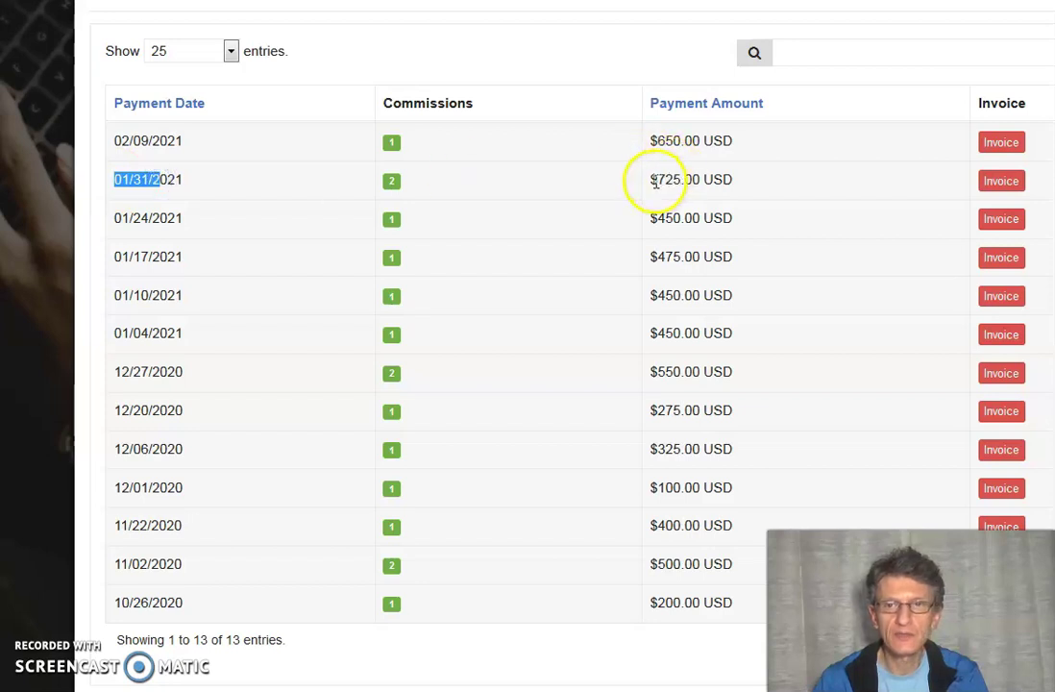
drag(658, 180, 703, 180)
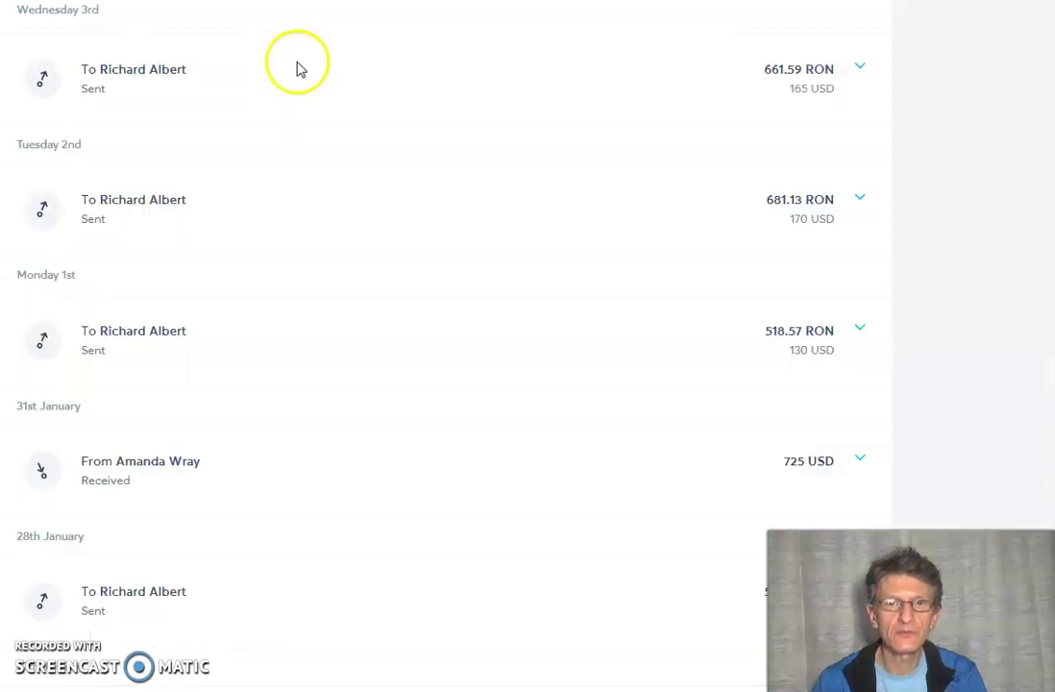
Step: Find and highlight the 01/24/2021 payment of 450 USD
scroll(455, 344, down, 2)
scroll(455, 344, down, 2)
scroll(454, 346, down, 2)
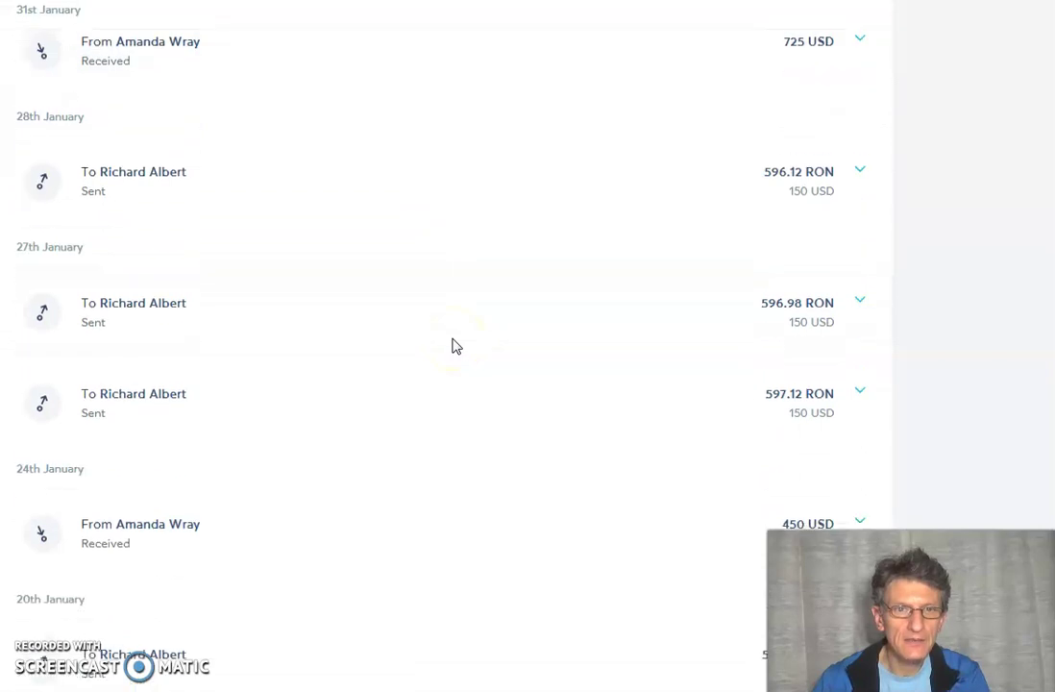
scroll(454, 346, down, 2)
scroll(452, 347, down, 2)
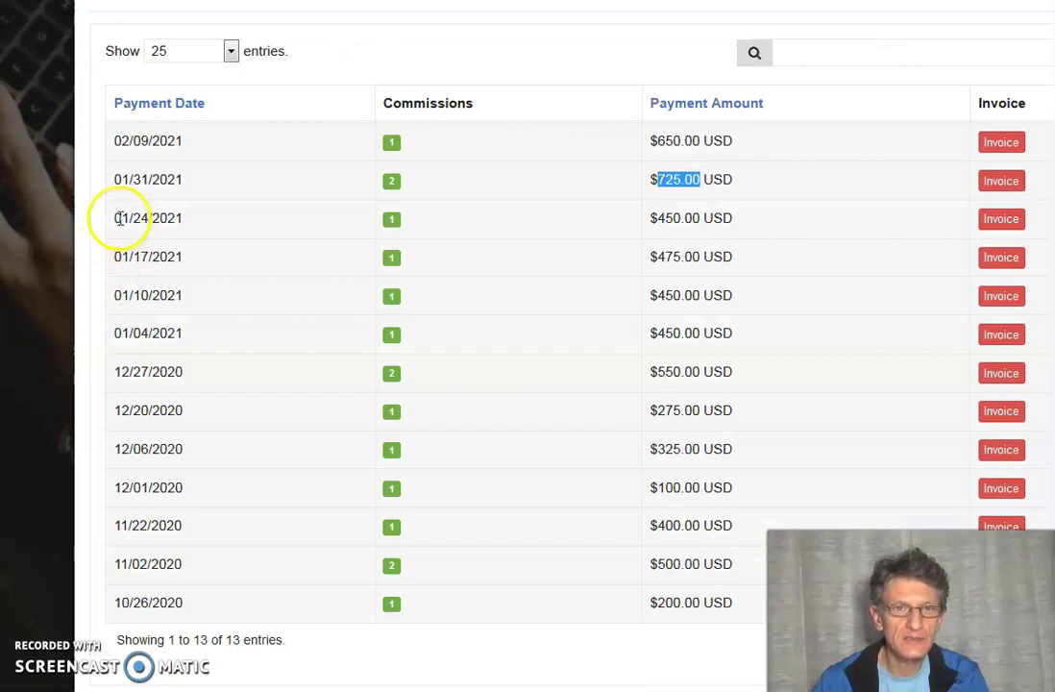
drag(119, 218, 164, 219)
click(691, 219)
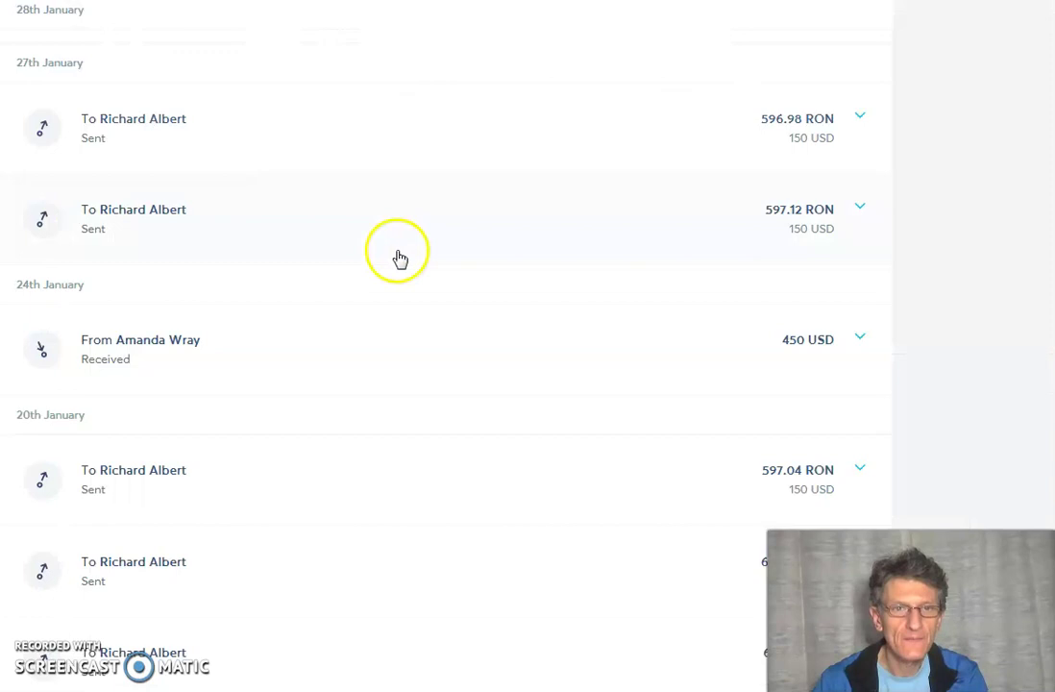
Step: Find and highlight the 01/17/2021 payment of 475 USD
scroll(396, 259, down, 3)
scroll(398, 265, down, 1)
scroll(307, 298, down, 1)
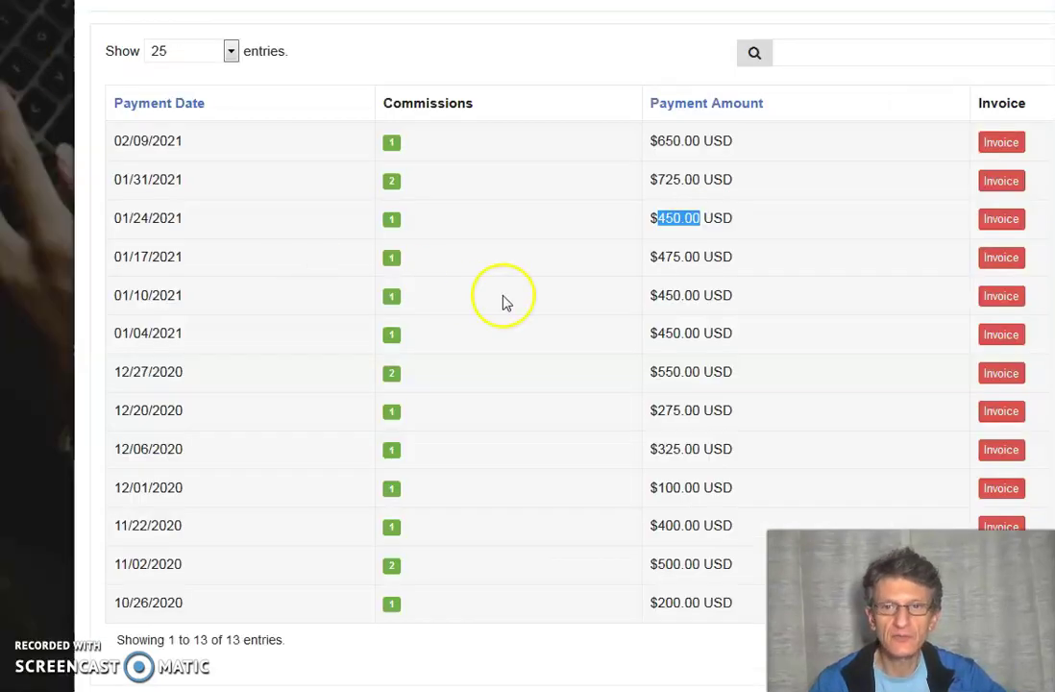
click(135, 258)
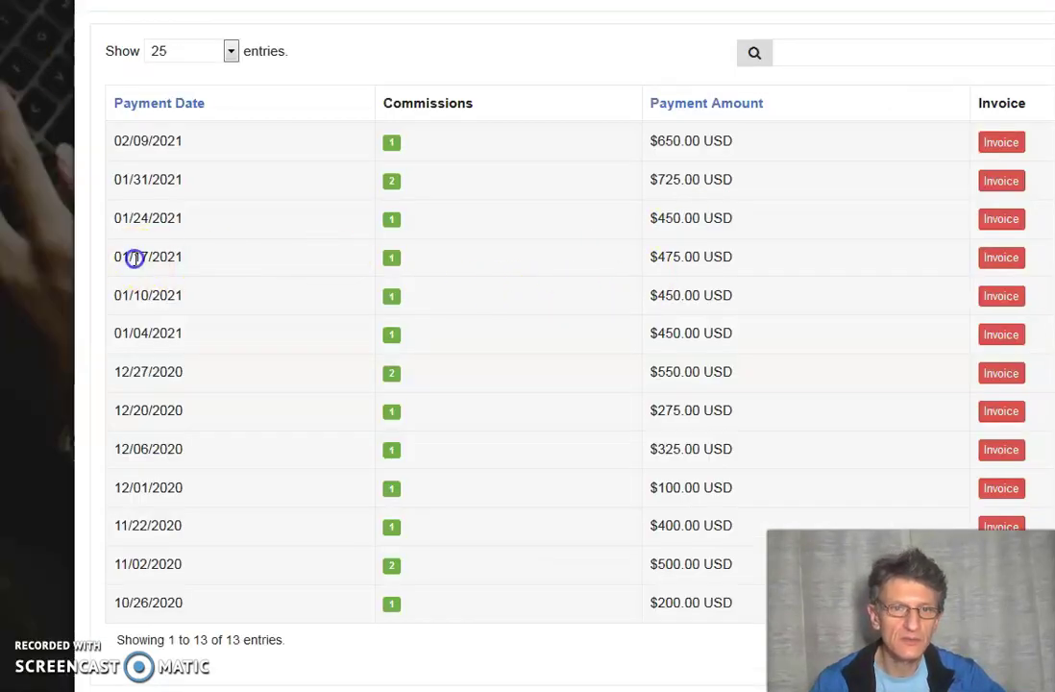
double_click(134, 258)
click(665, 258)
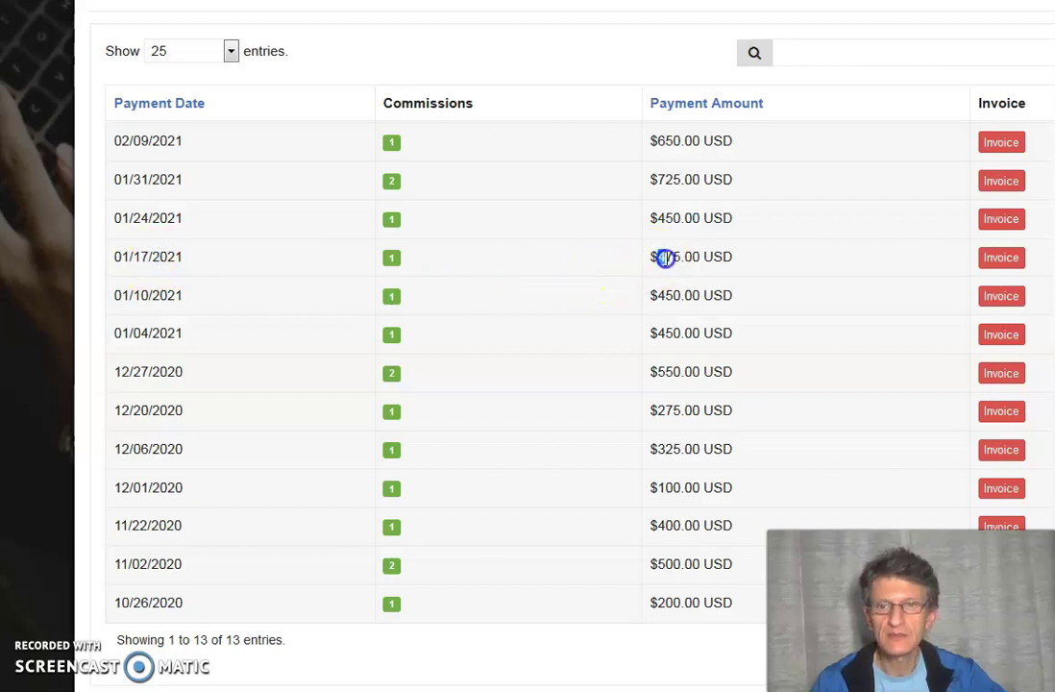
double_click(665, 258)
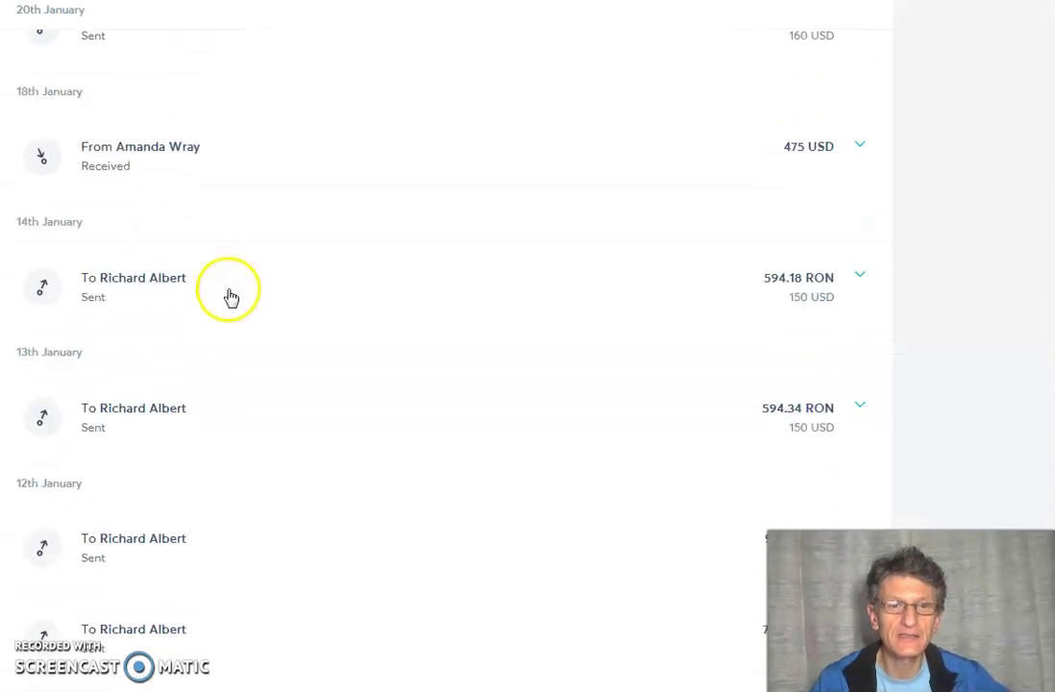
Step: Scroll the activity list back up to yesterday's 650 USD received payment
scroll(231, 297, down, 1)
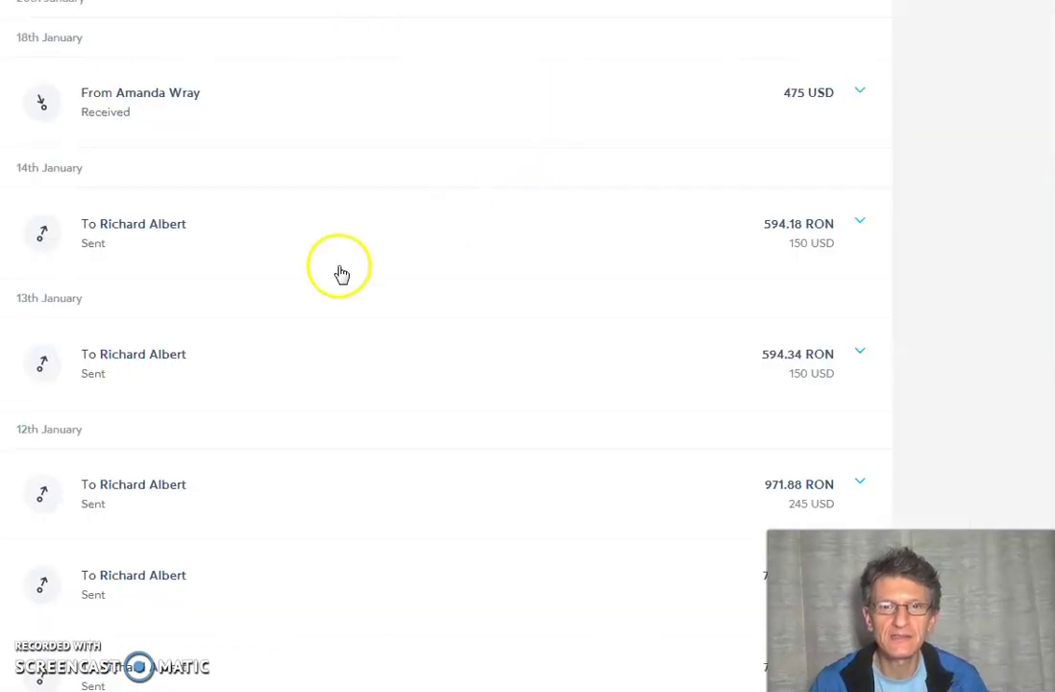
scroll(419, 266, up, 3)
scroll(408, 272, up, 4)
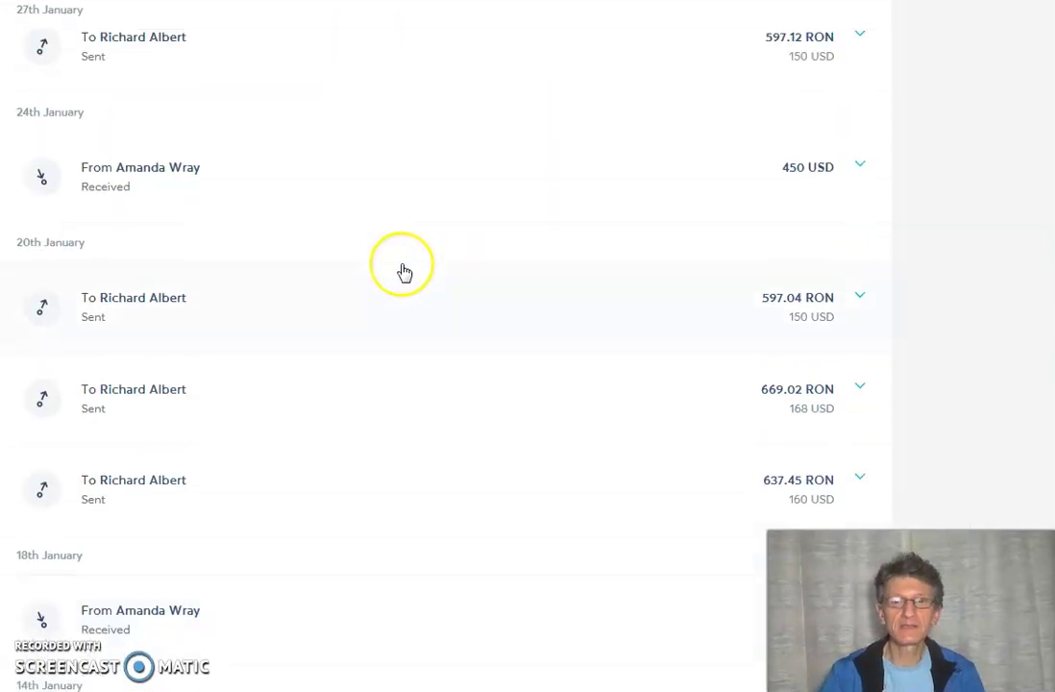
scroll(401, 271, up, 7)
scroll(402, 271, up, 5)
scroll(379, 297, up, 5)
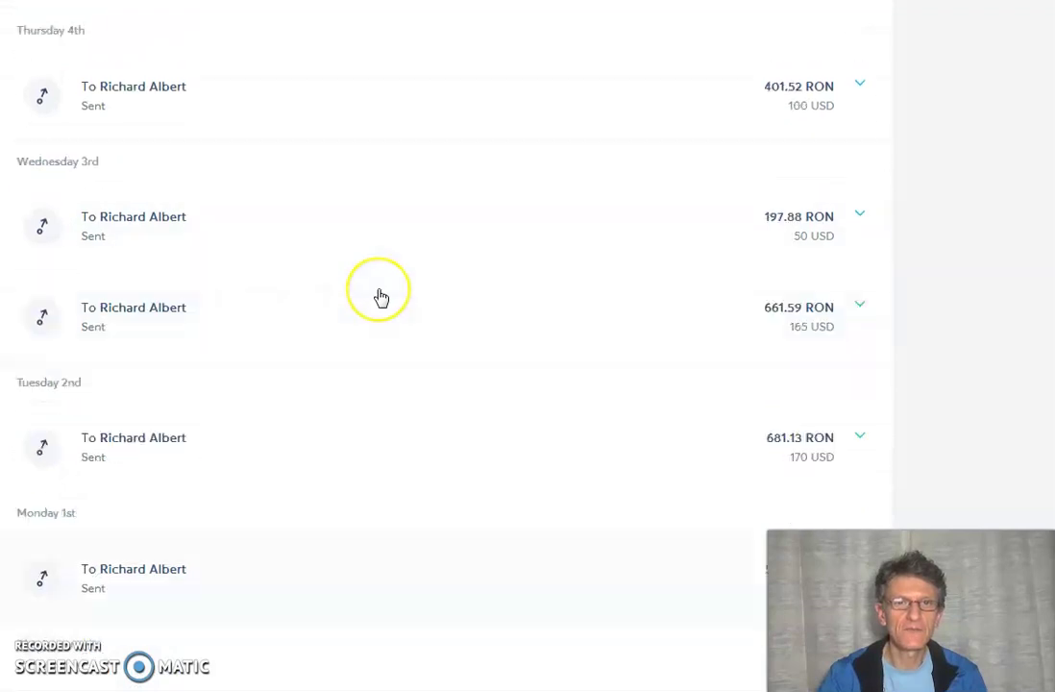
scroll(379, 297, up, 1)
scroll(378, 297, up, 3)
scroll(380, 297, up, 1)
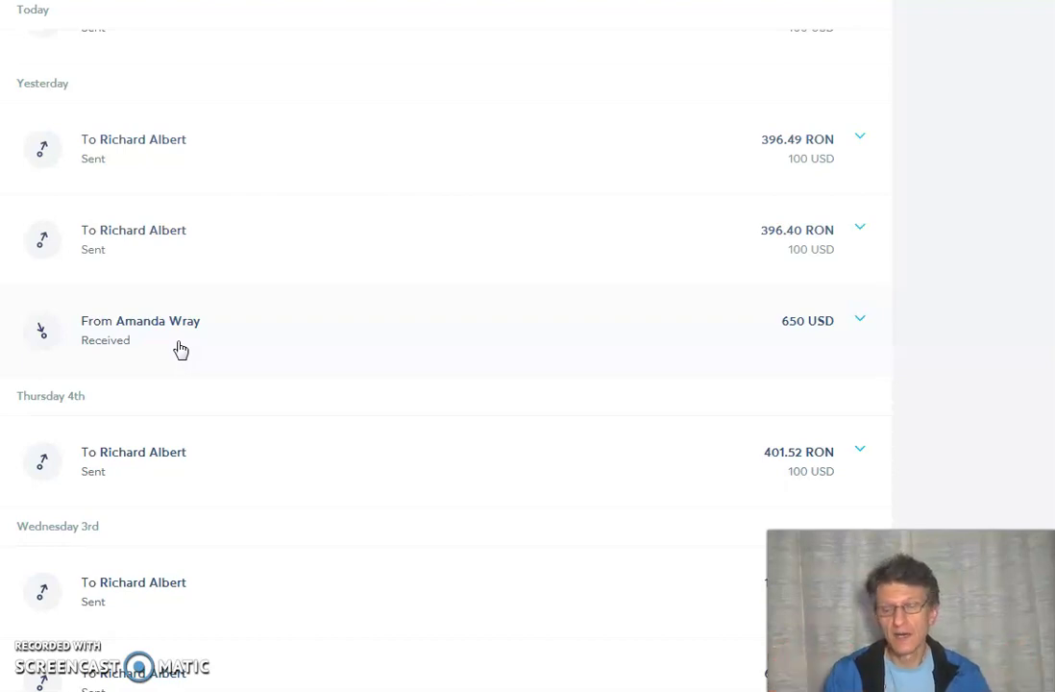
scroll(445, 398, up, 1)
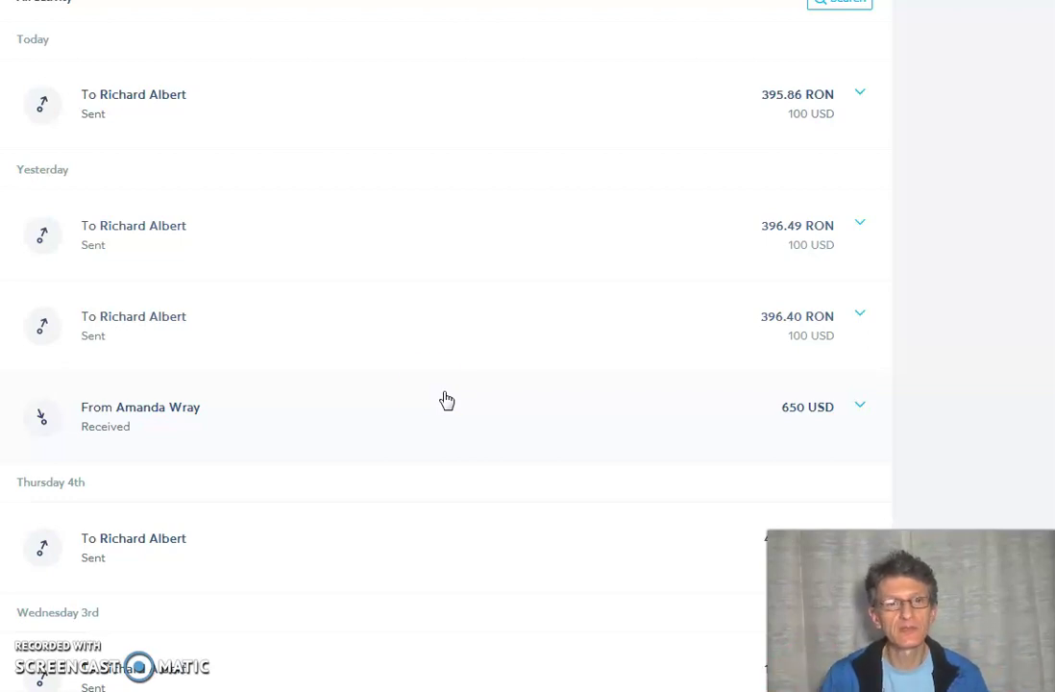
click(424, 396)
scroll(424, 403, down, 2)
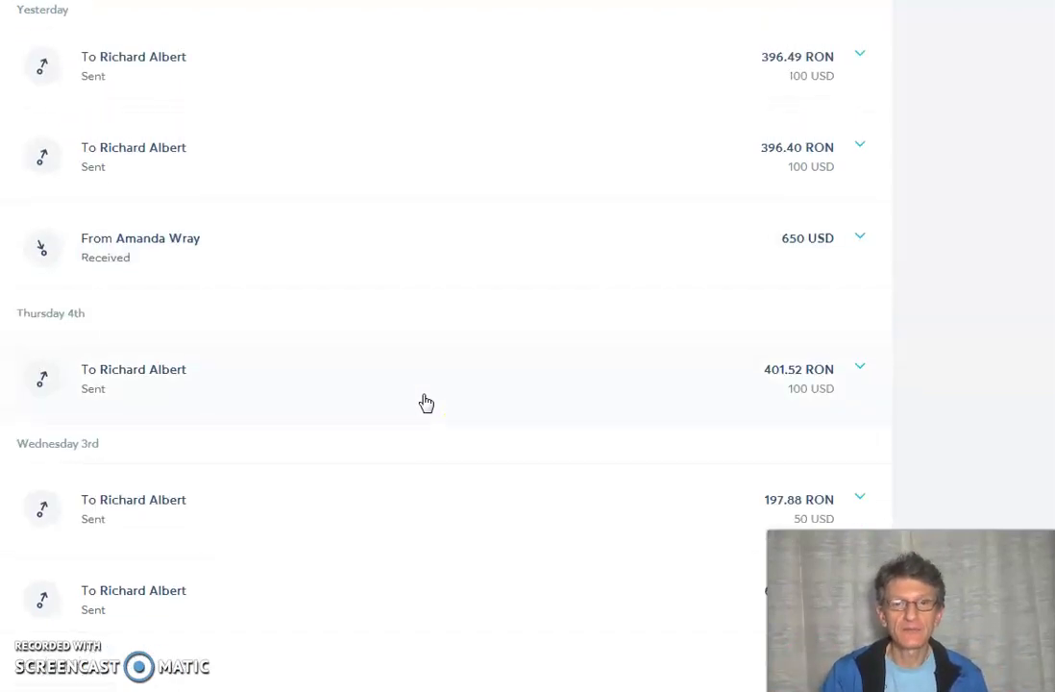
scroll(424, 403, up, 2)
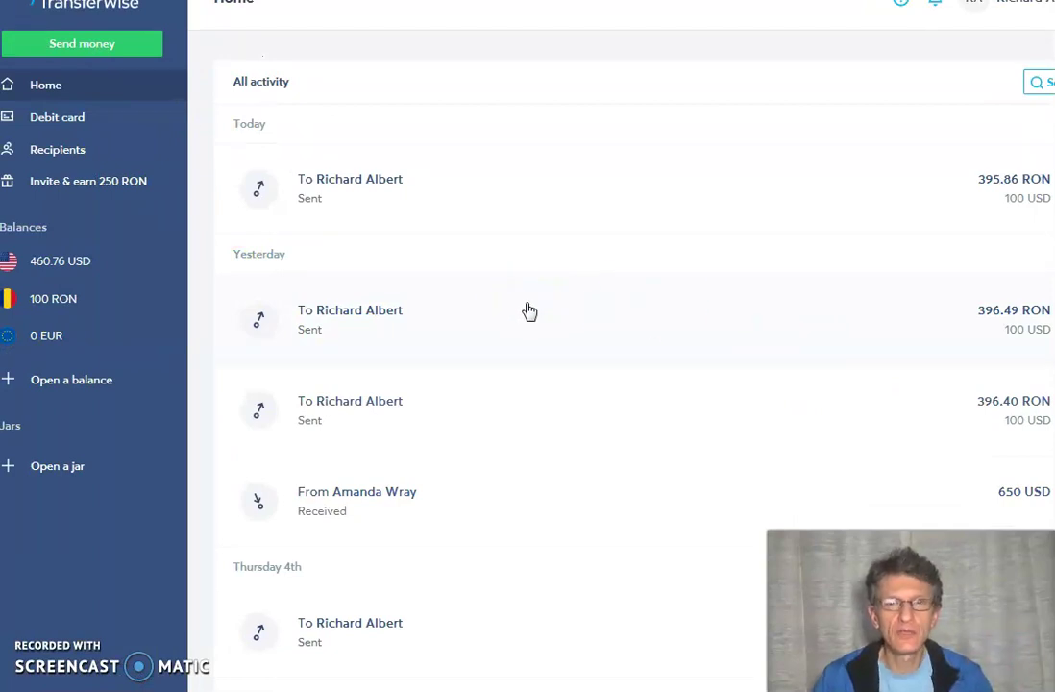
Step: Create a 150 USD transfer from the USD balance, converting to 596.05 RON
click(83, 50)
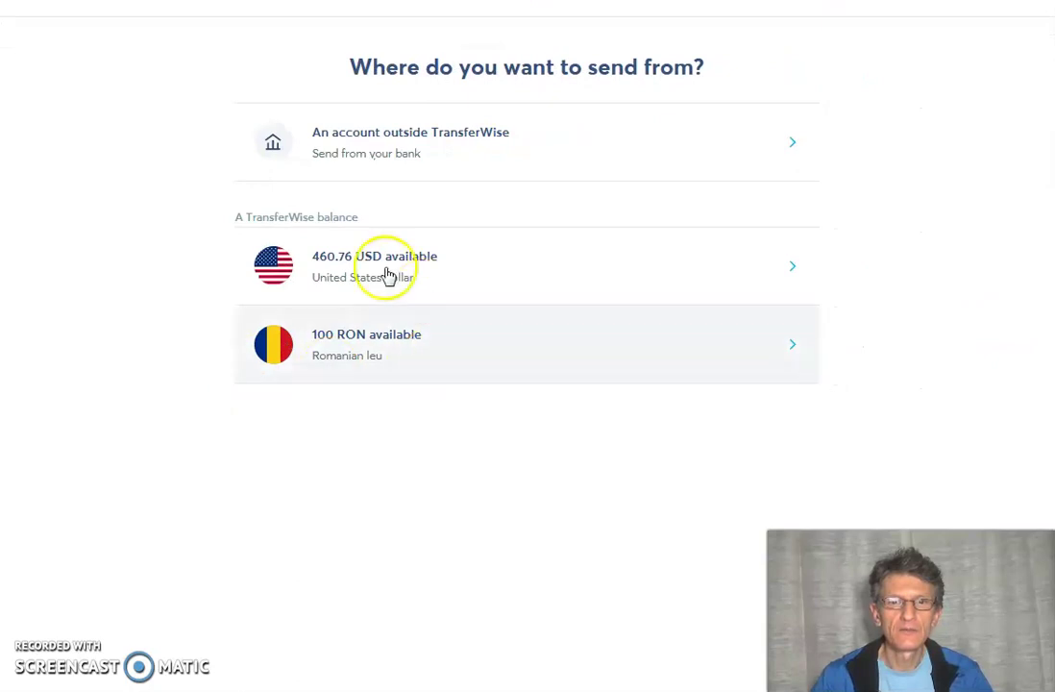
click(408, 263)
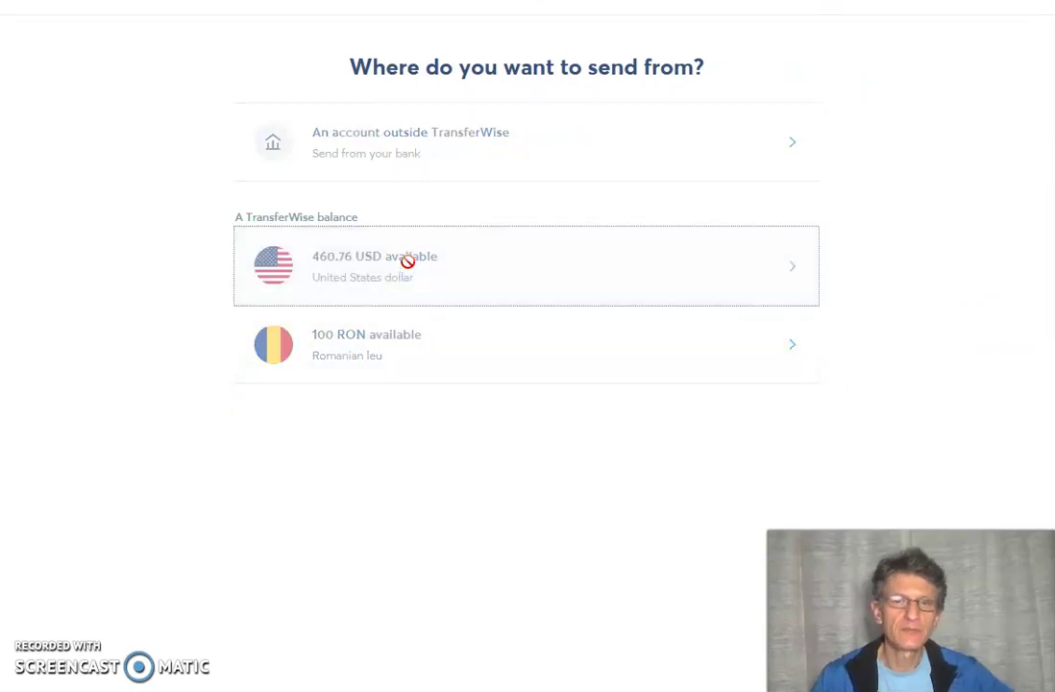
click(355, 276)
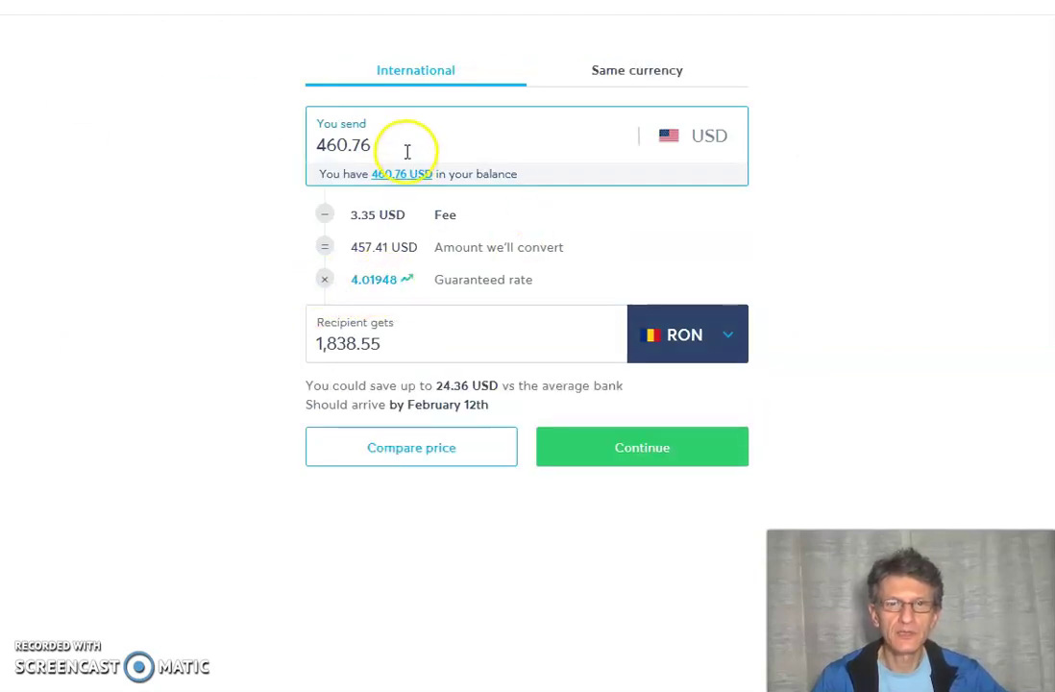
click(381, 145)
key(BackSpace)
key(BackSpace)
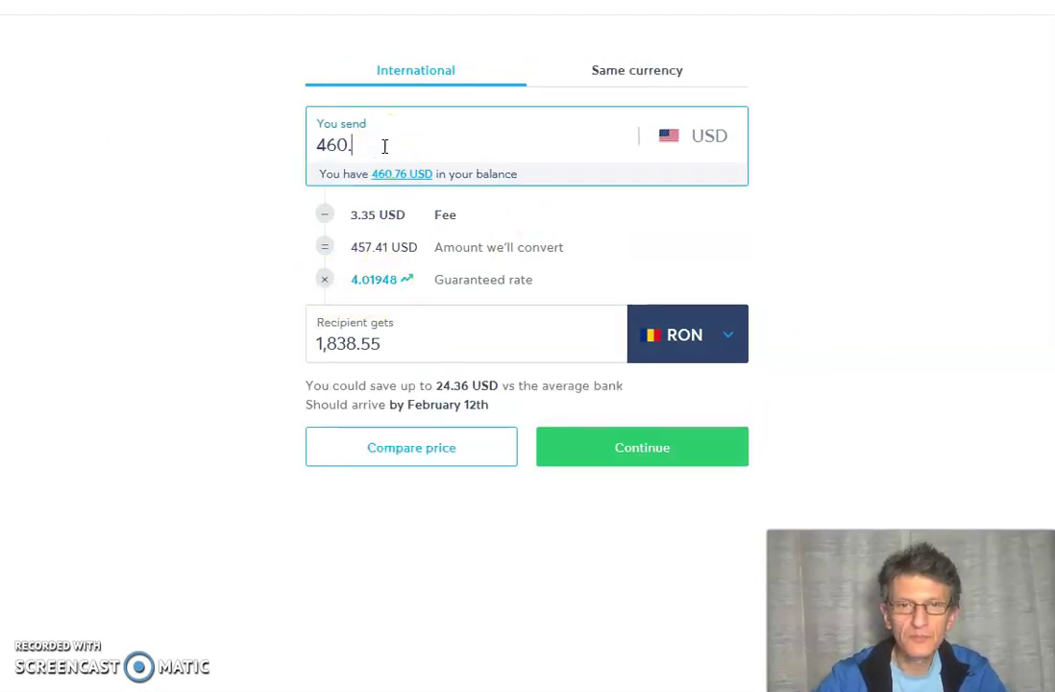
key(BackSpace)
key(BackSpace)
key(BackSpace)
text(1)
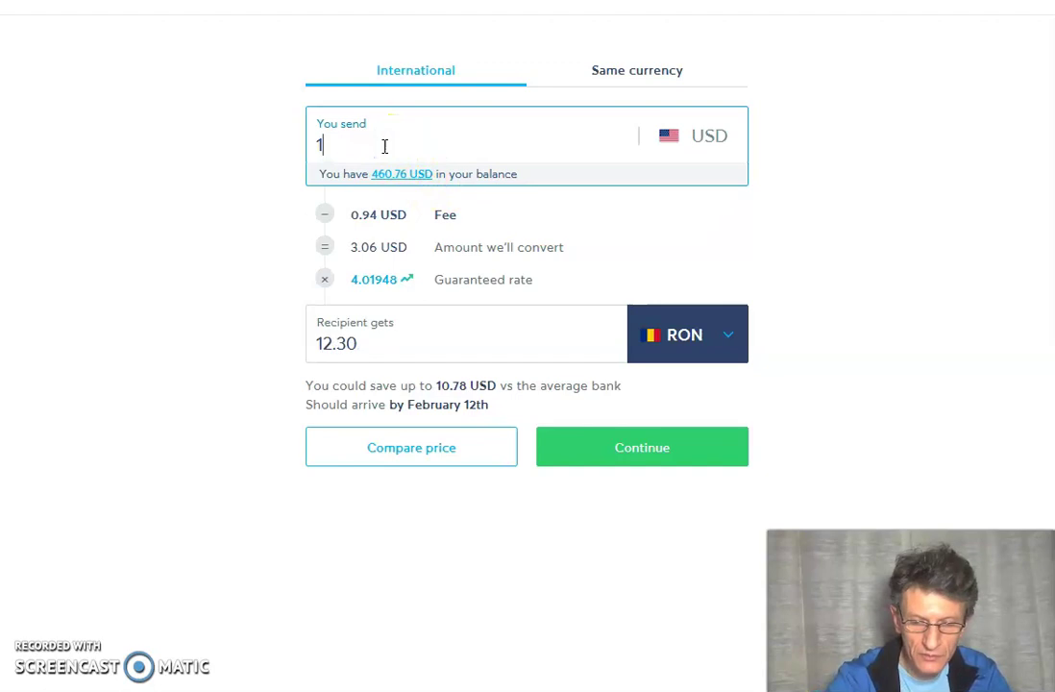
text(50)
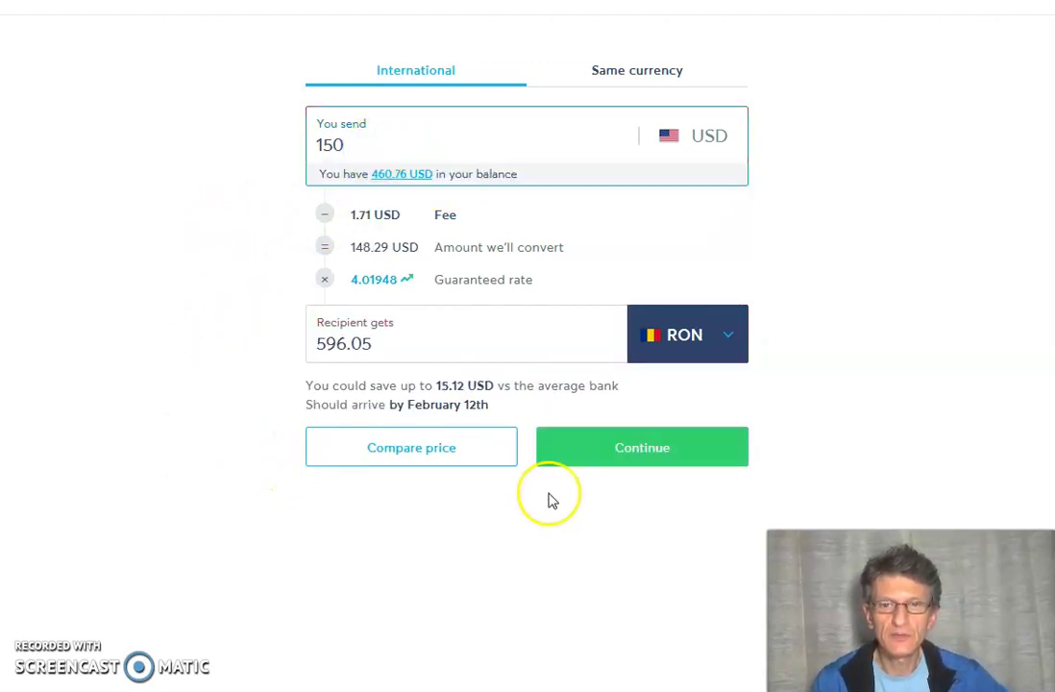
click(593, 460)
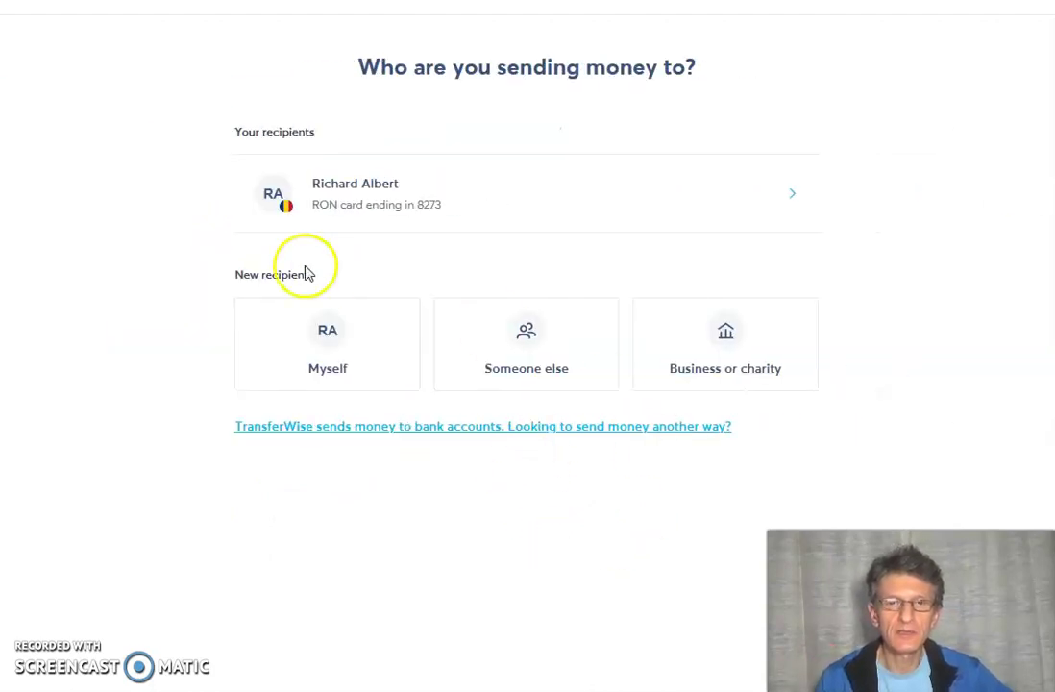
Step: Send to the saved RON card recipient with reference 'feb6', accepting the terms
click(385, 202)
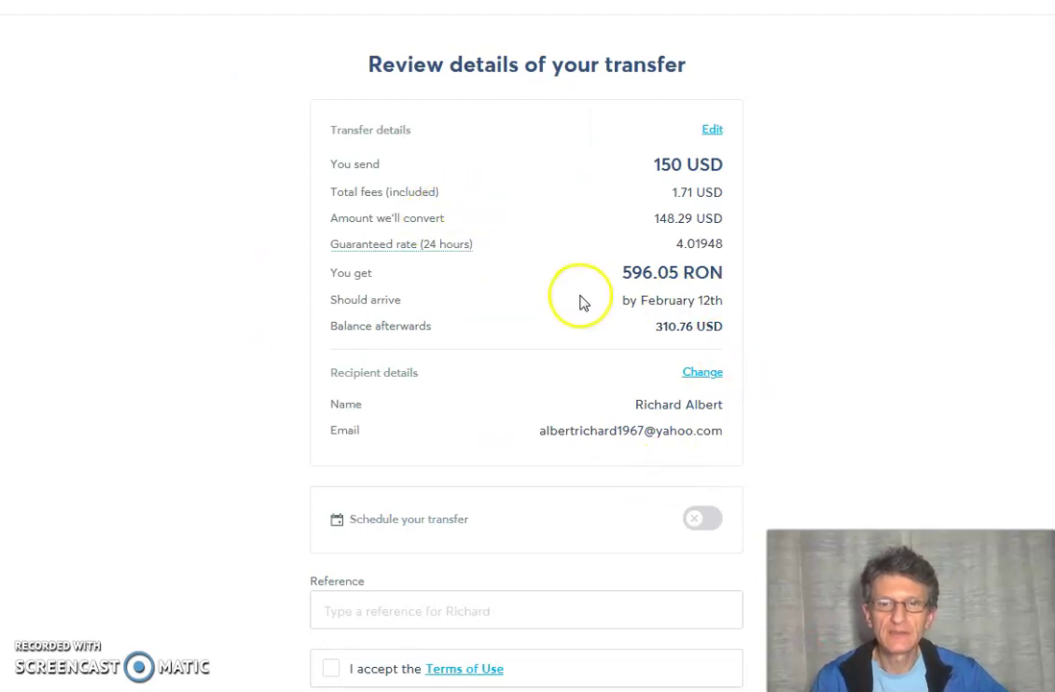
click(347, 619)
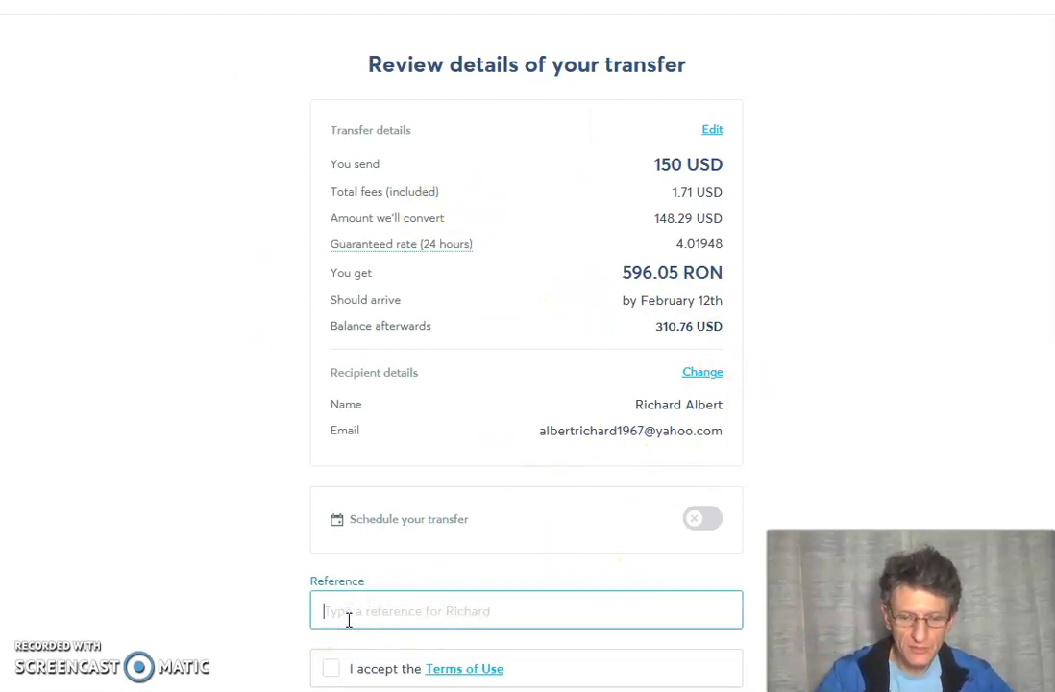
text(feb)
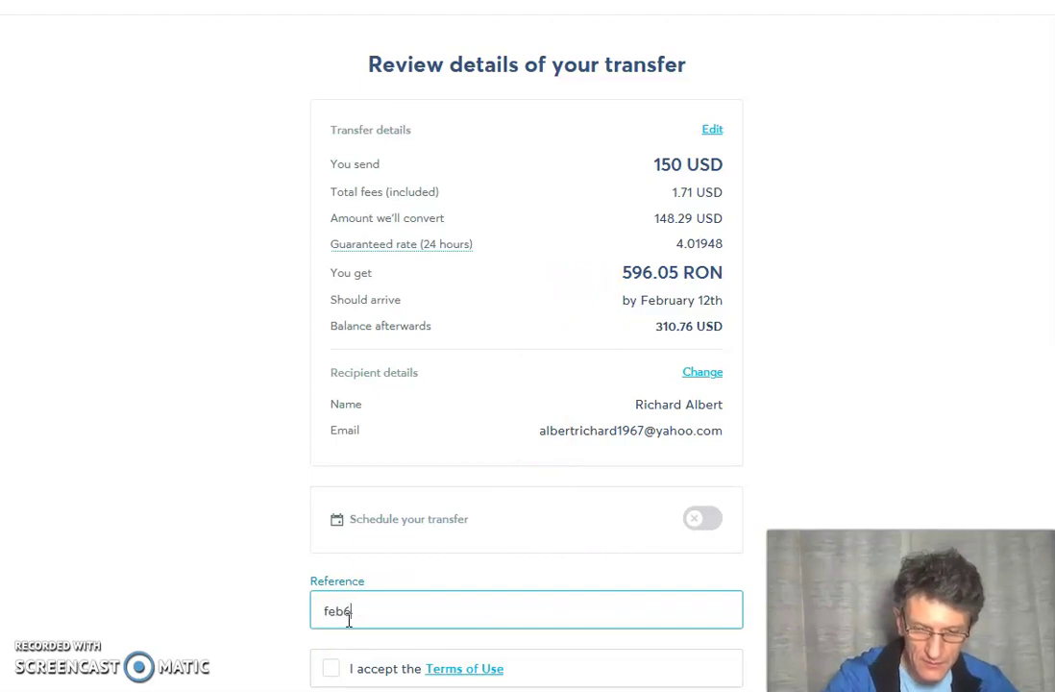
text(6)
click(332, 671)
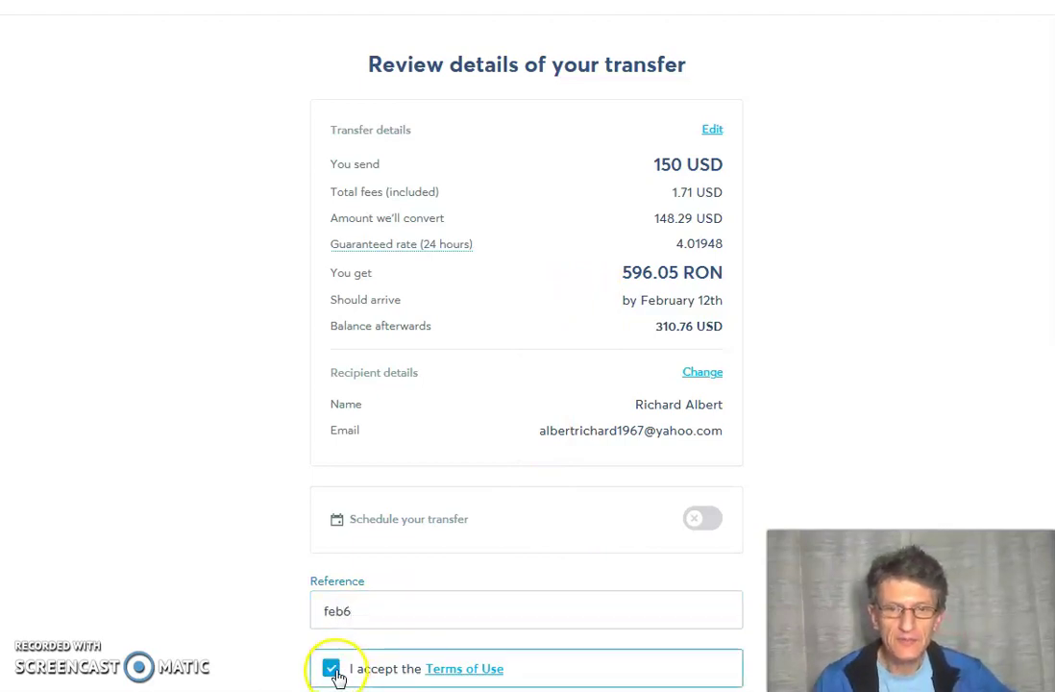
scroll(495, 684, down, 1)
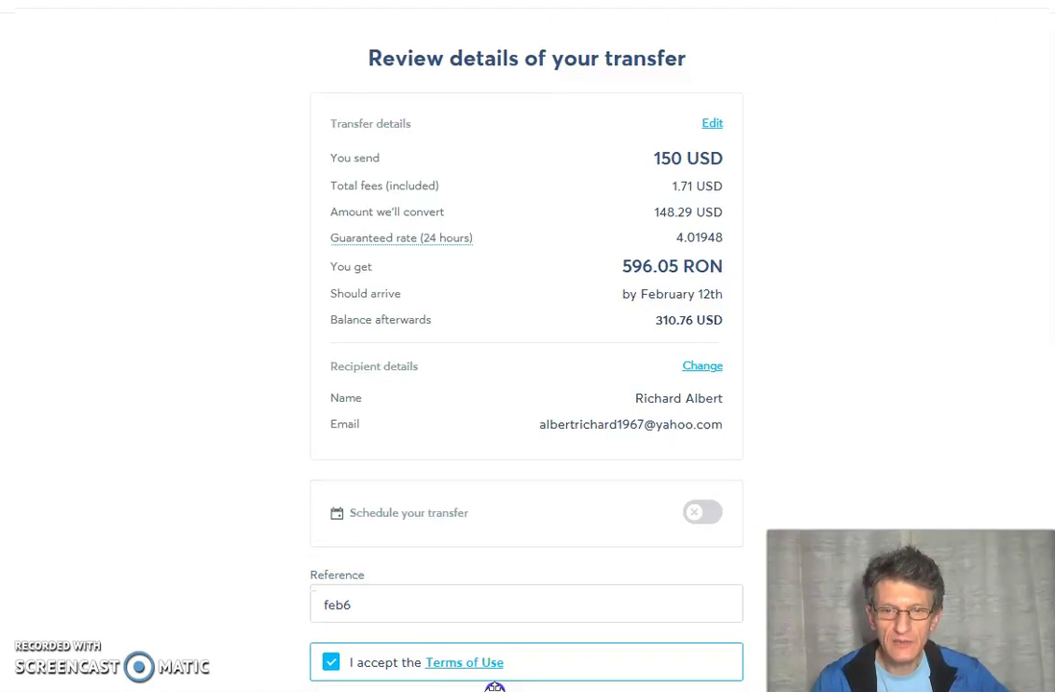
click(521, 682)
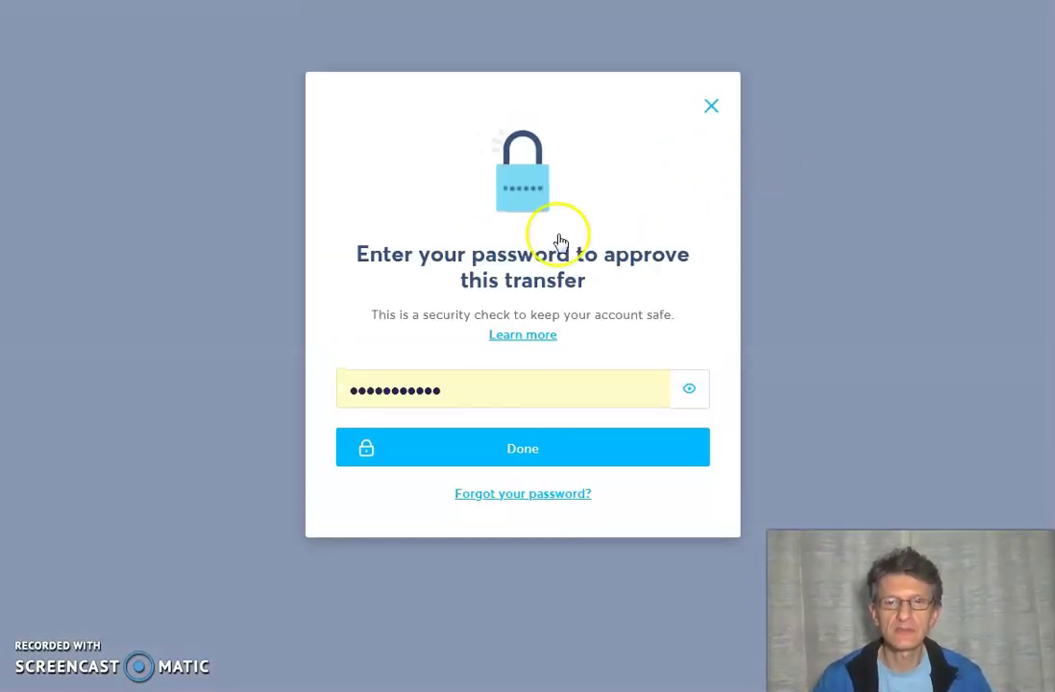
Step: Approve the transfer with the retyped password and dismiss the skip-approval question
click(446, 388)
key(BackSpace)
key(BackSpace)
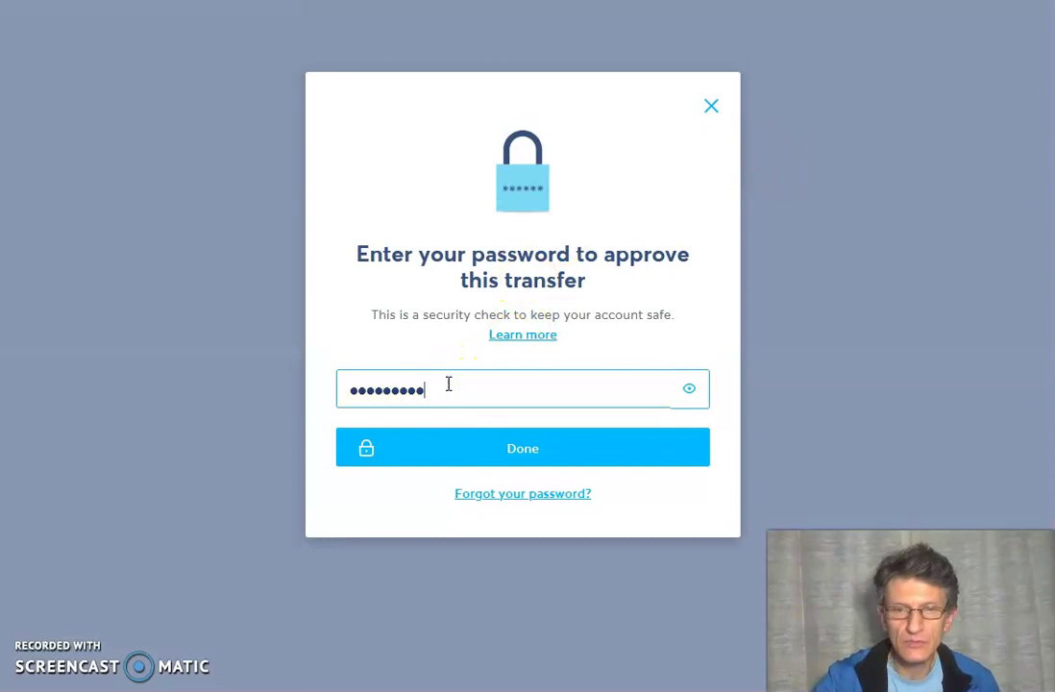
key(BackSpace)
key(BackSpace)
key(BackSpace)
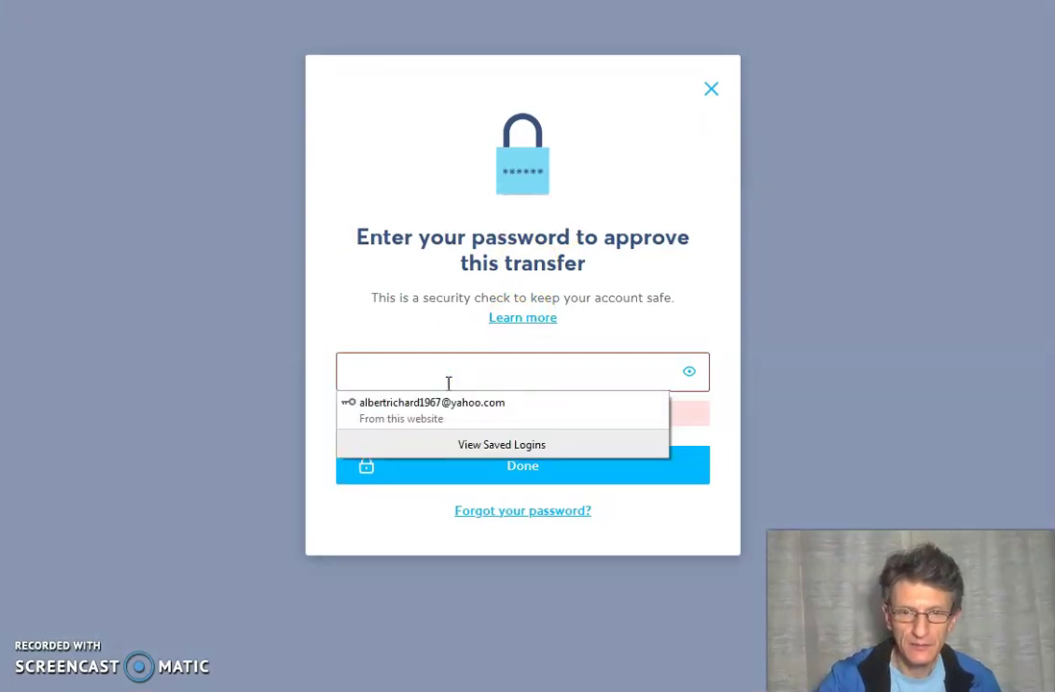
text(•••)
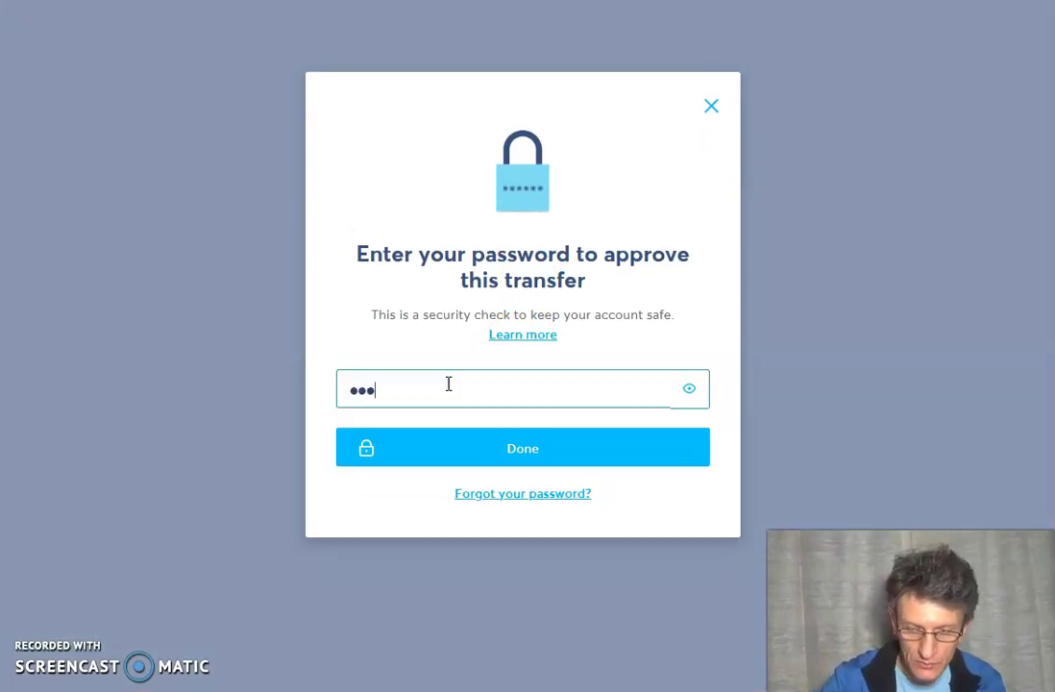
text(••••••)
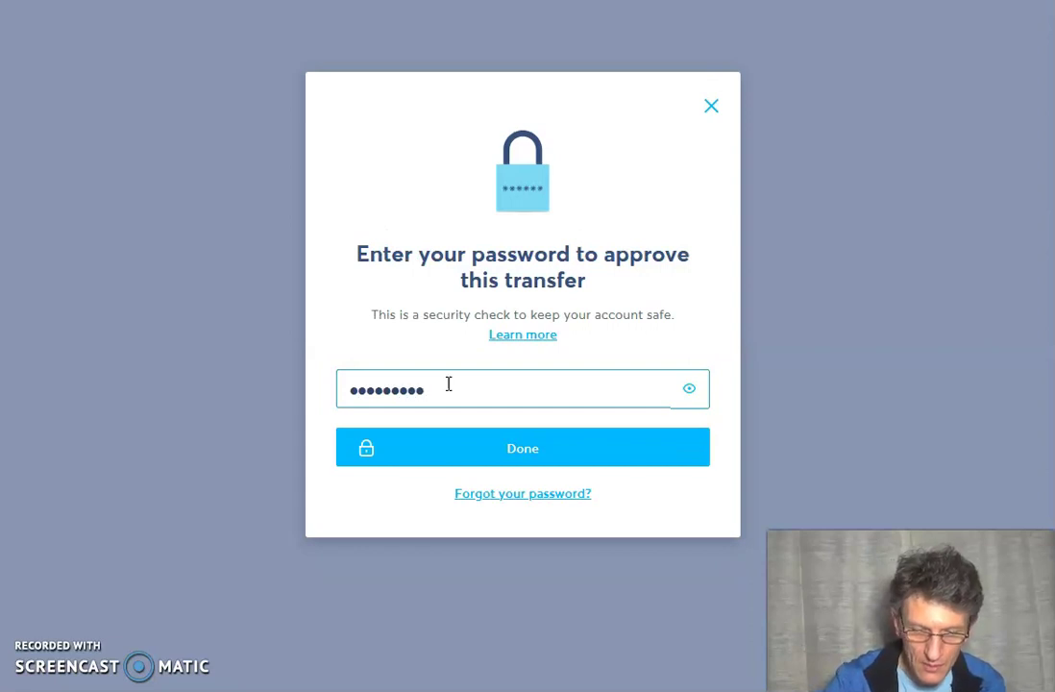
text(••)
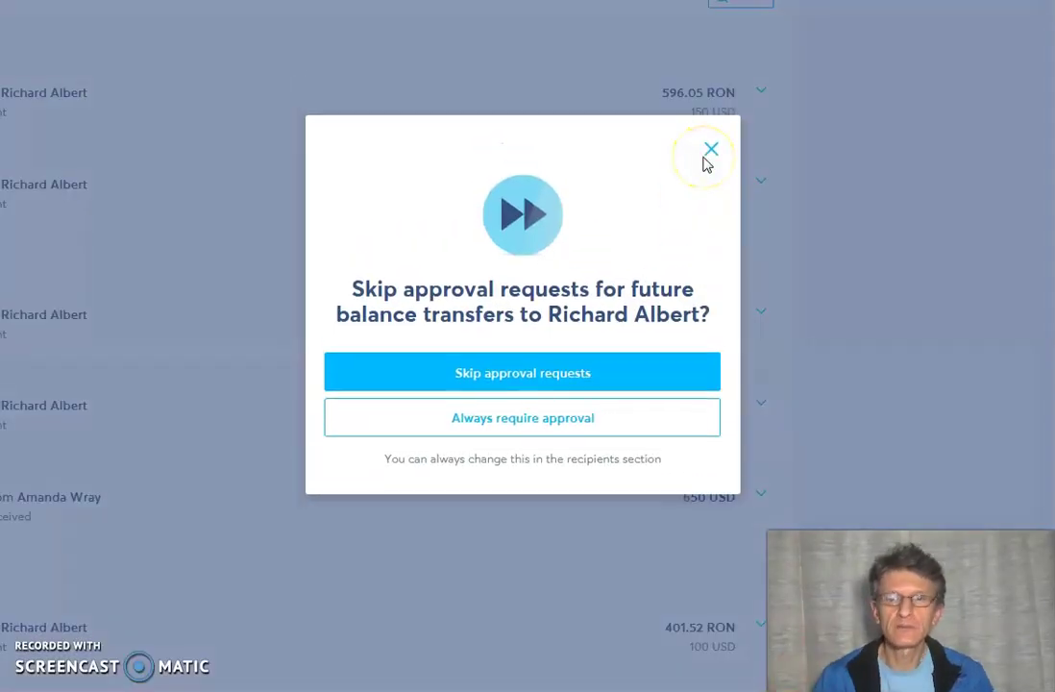
click(711, 157)
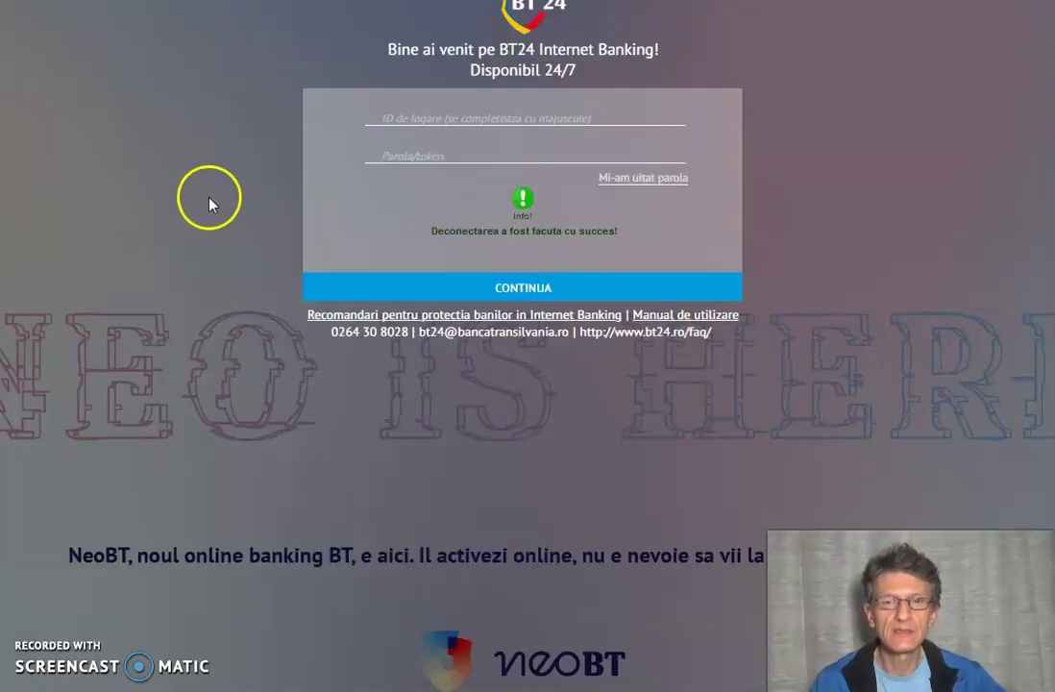
click(417, 116)
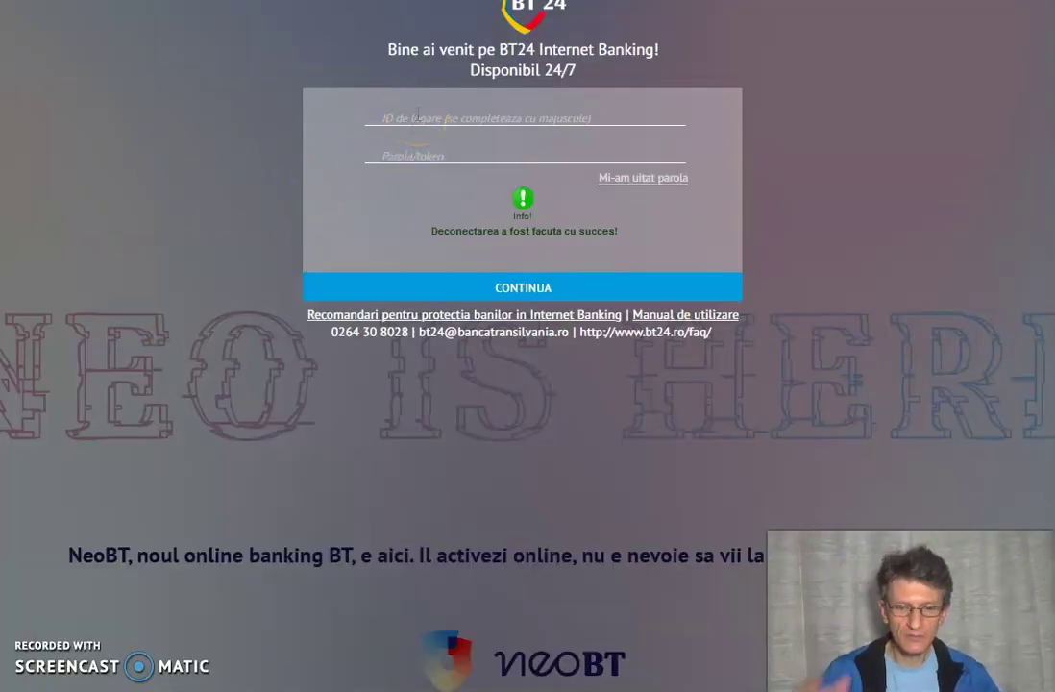
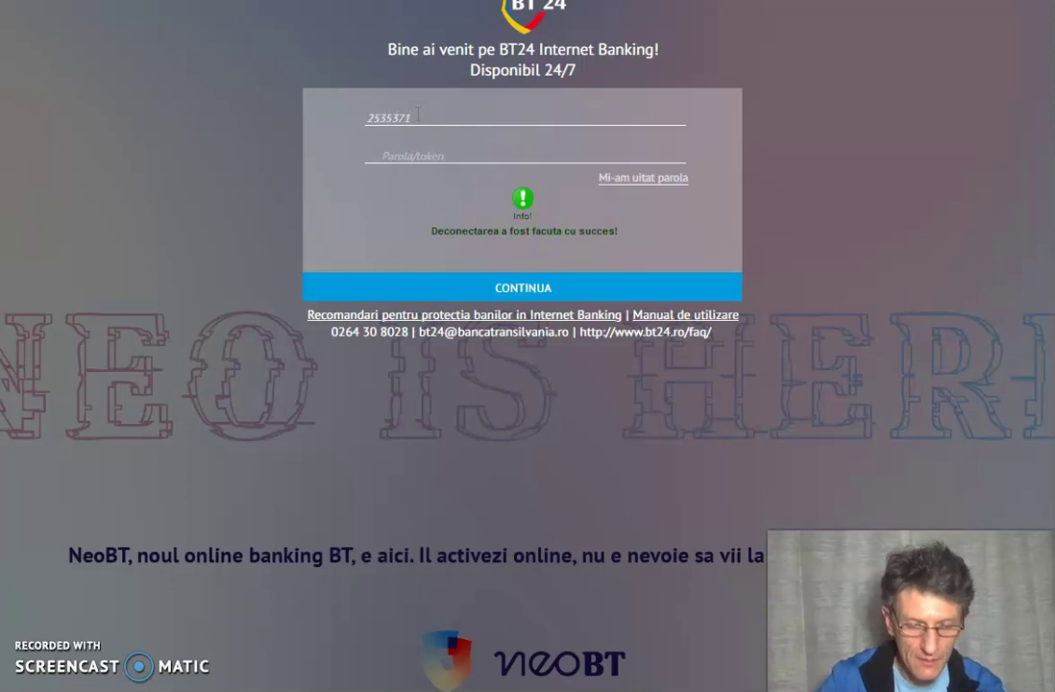
click(399, 151)
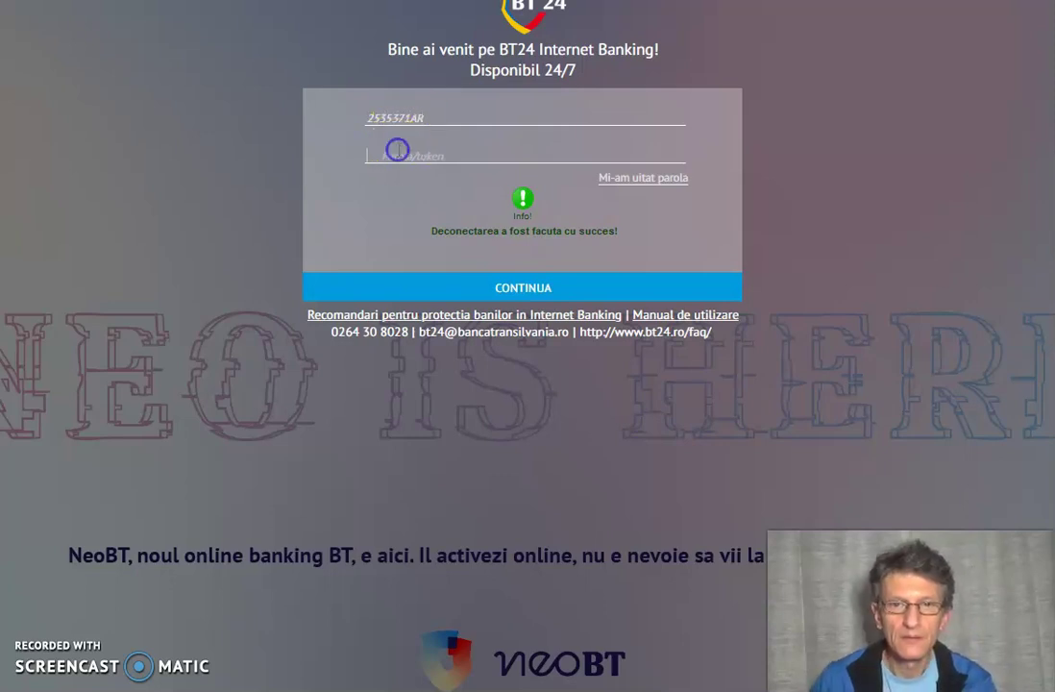
text(*)
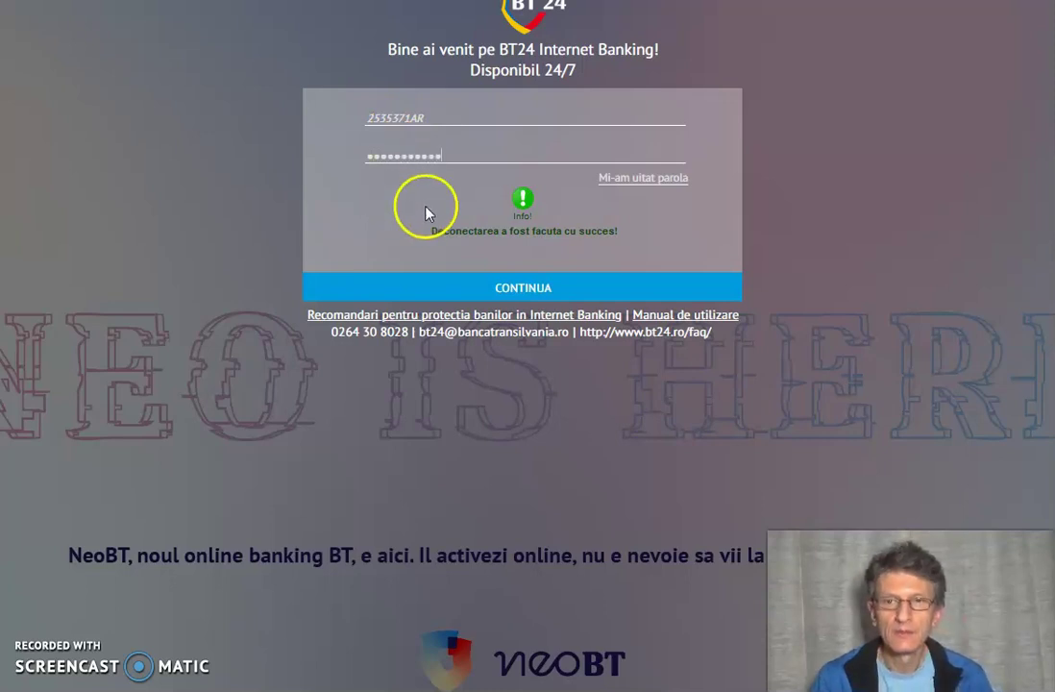
click(520, 287)
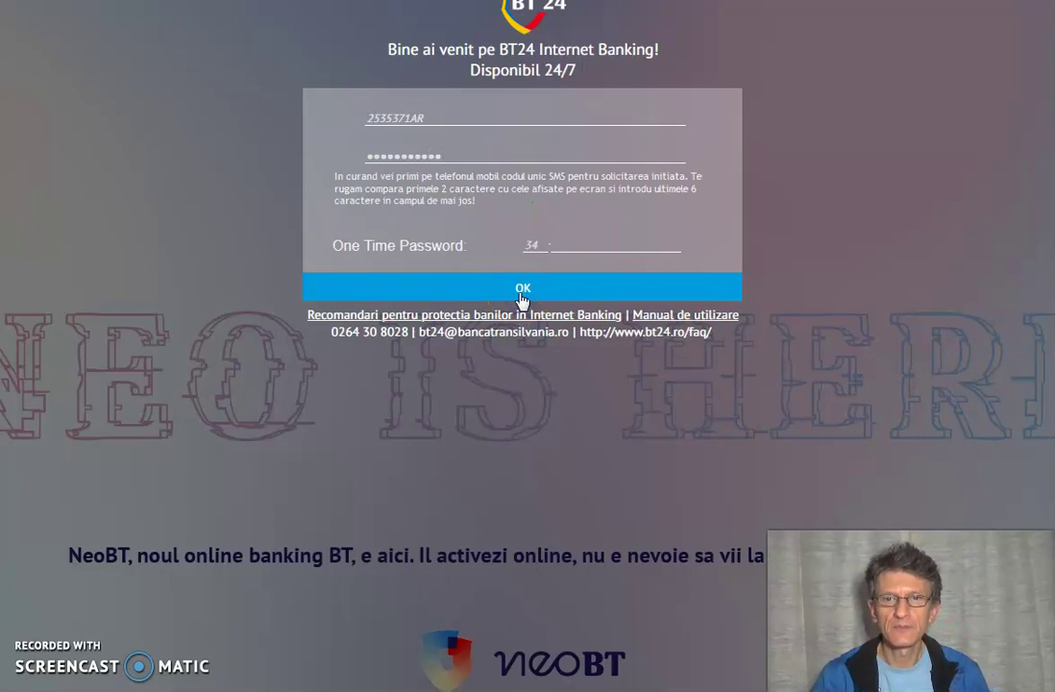
click(516, 293)
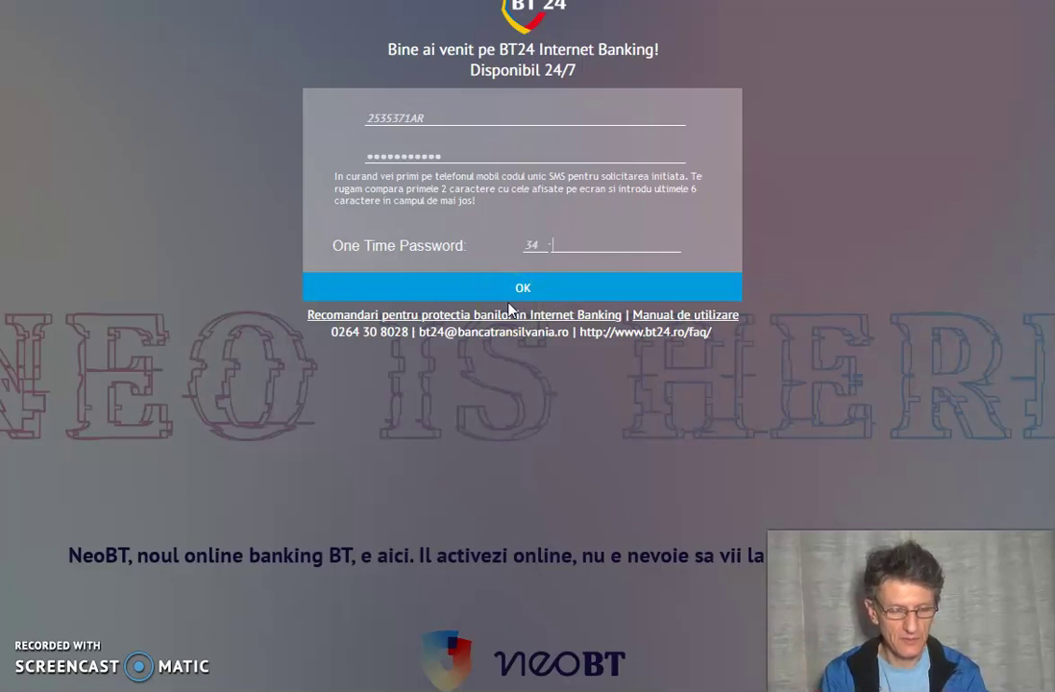
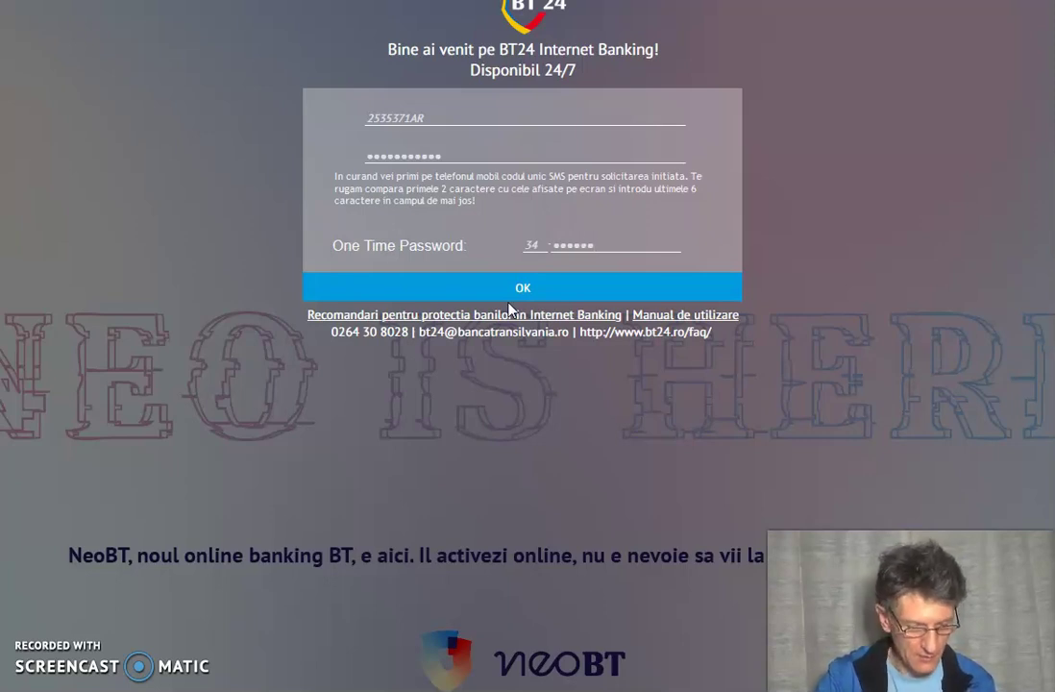
click(512, 296)
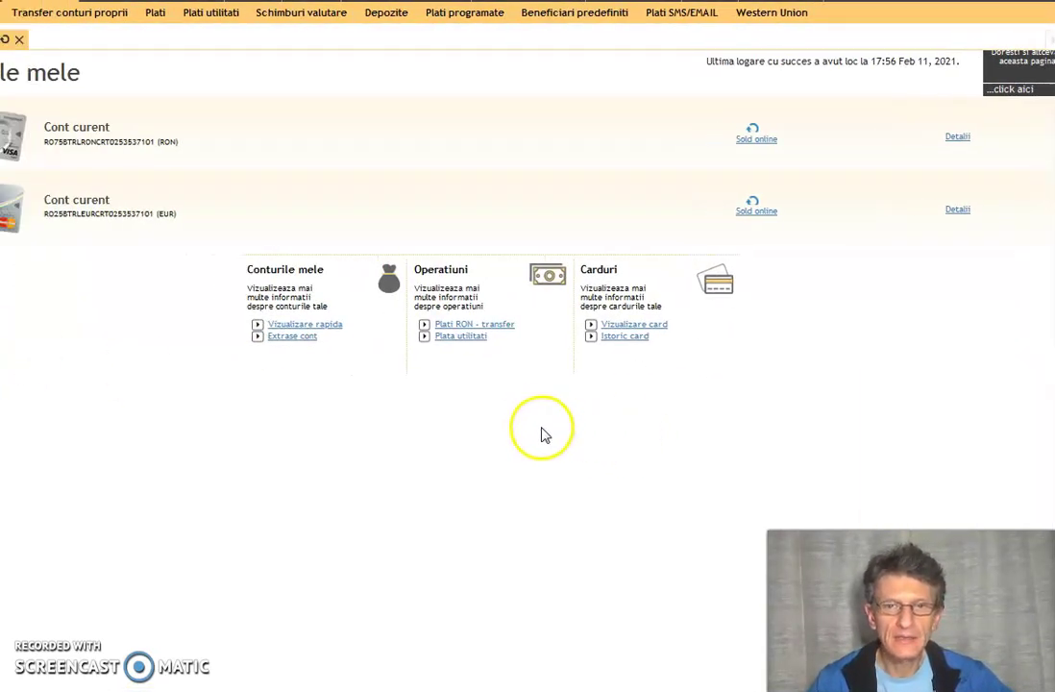
Step: From the BT24 homepage, open the Istoric card and Vizualizare card pages in tabs
click(618, 337)
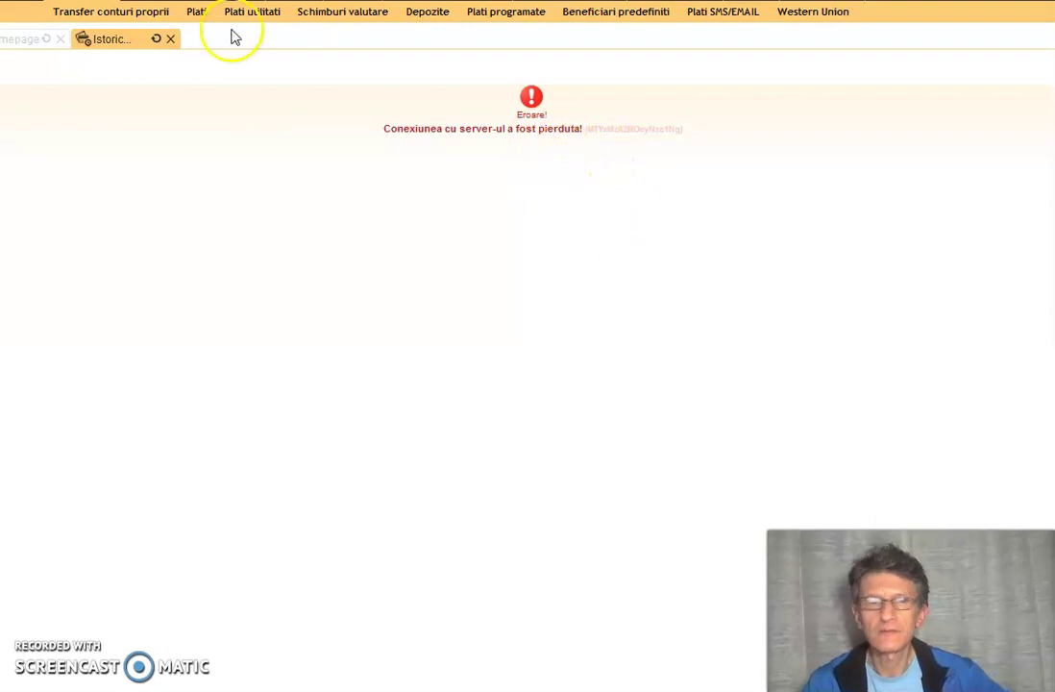
click(14, 40)
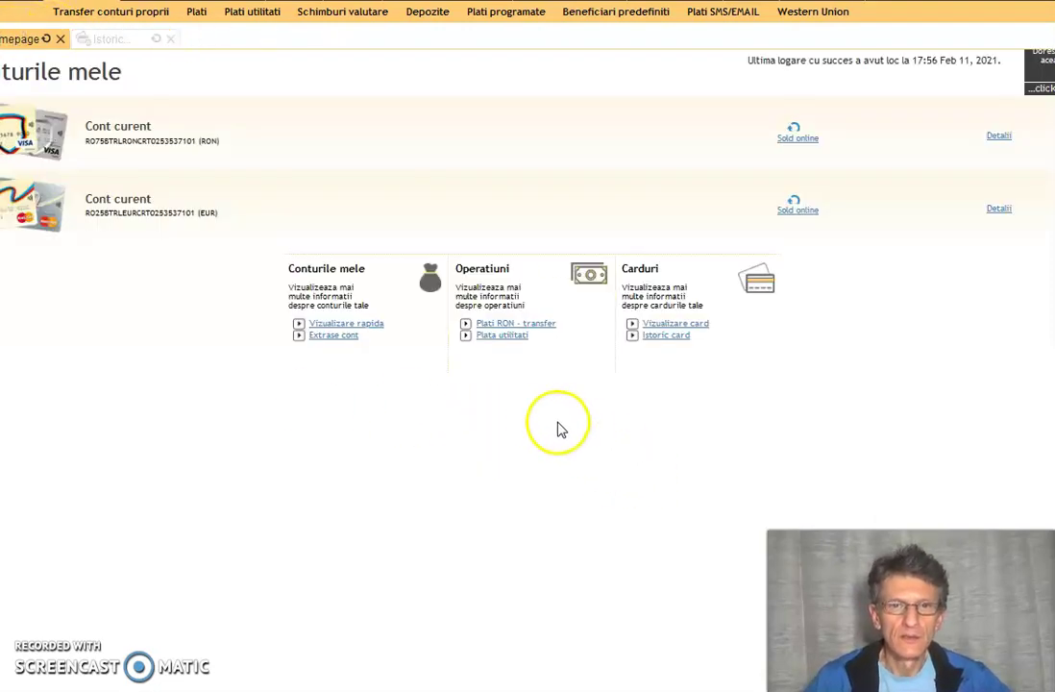
click(670, 325)
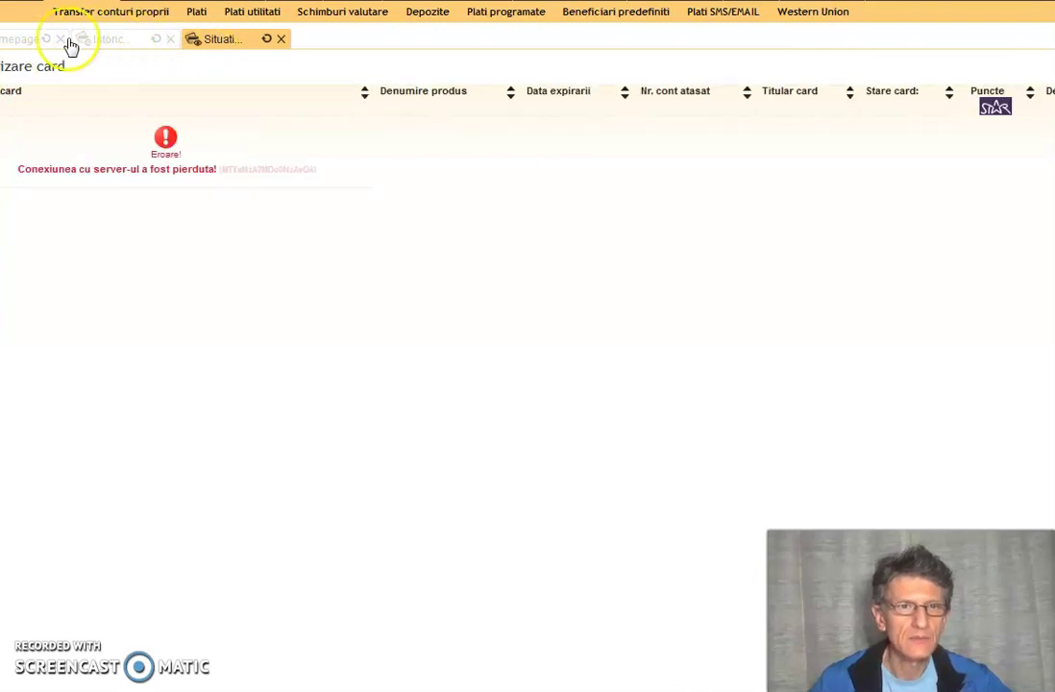
click(38, 42)
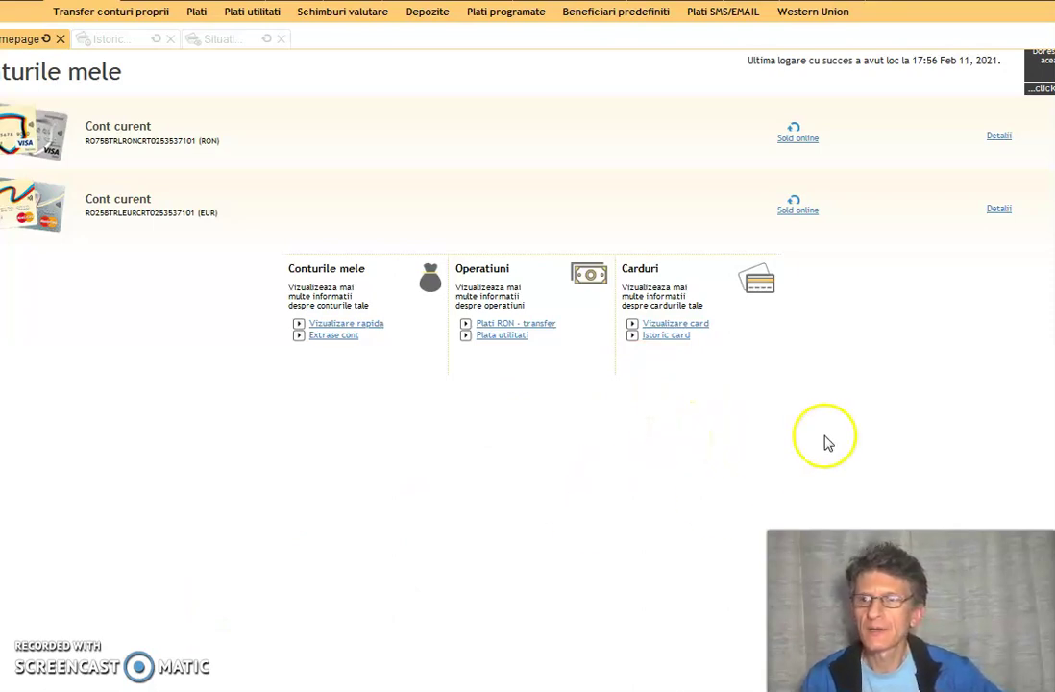
Step: Revisit the card history tab and open the Plati RON transfer page from the homepage
click(657, 337)
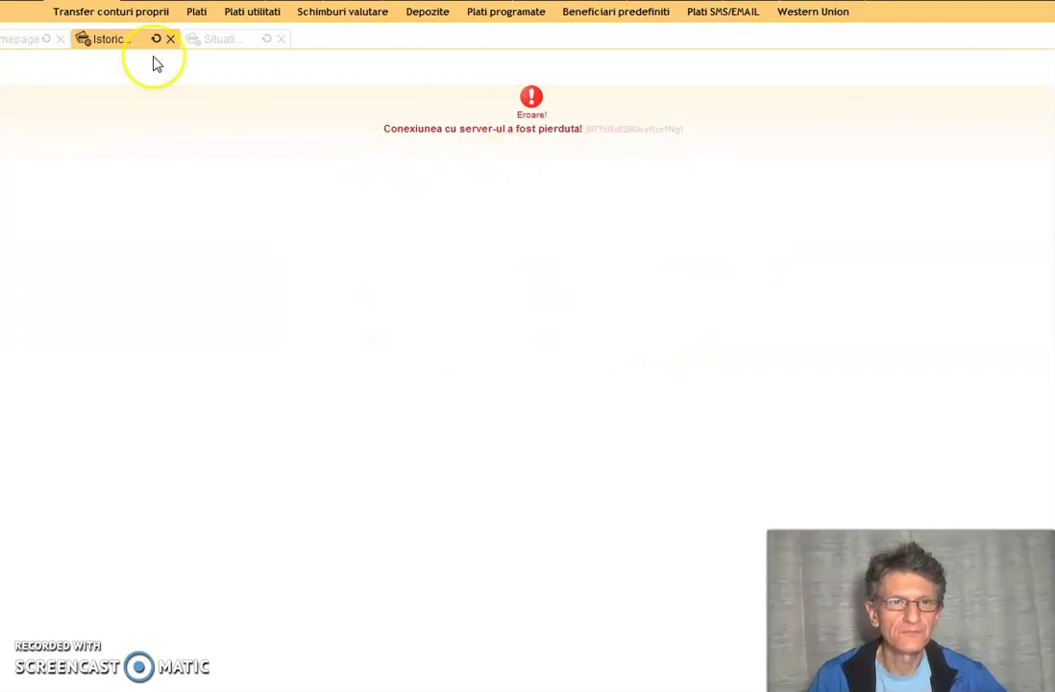
click(21, 38)
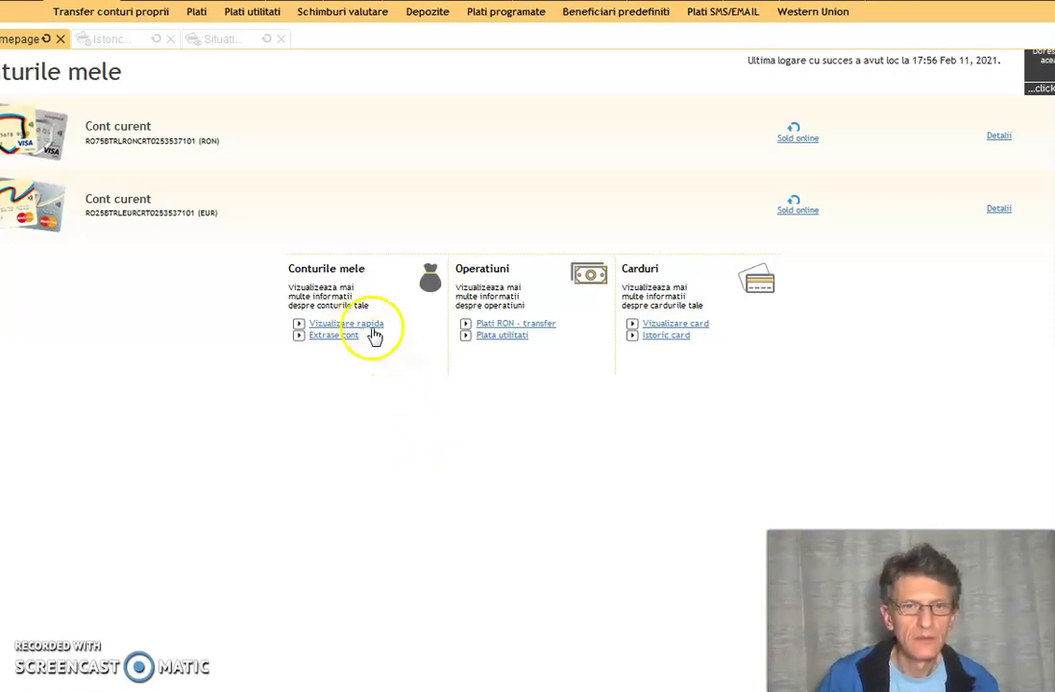
click(514, 325)
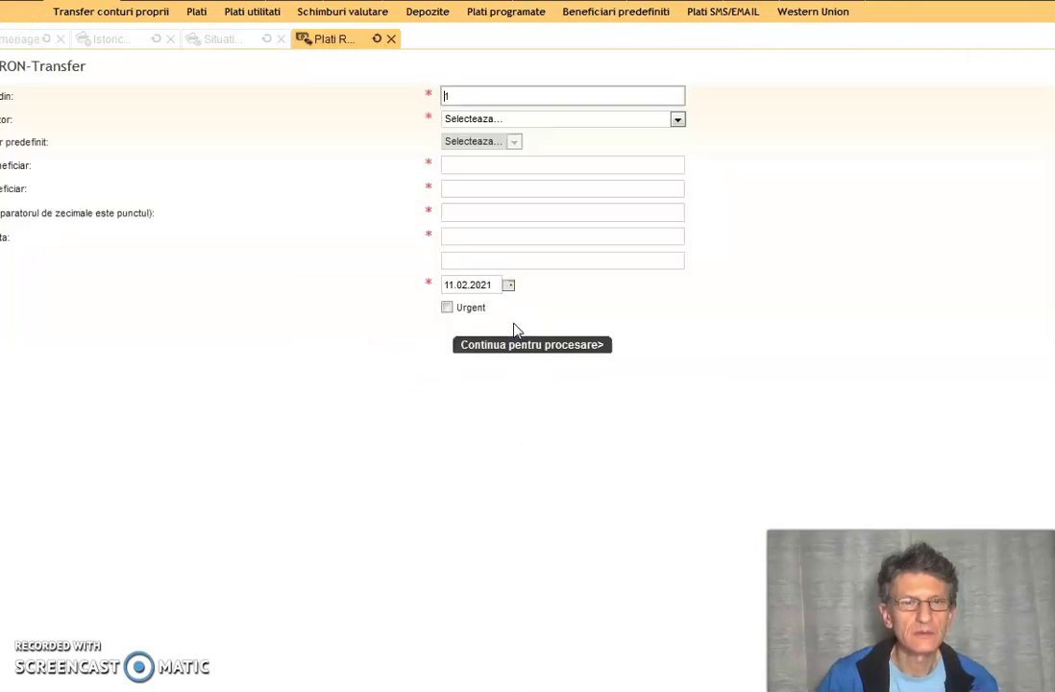
click(26, 44)
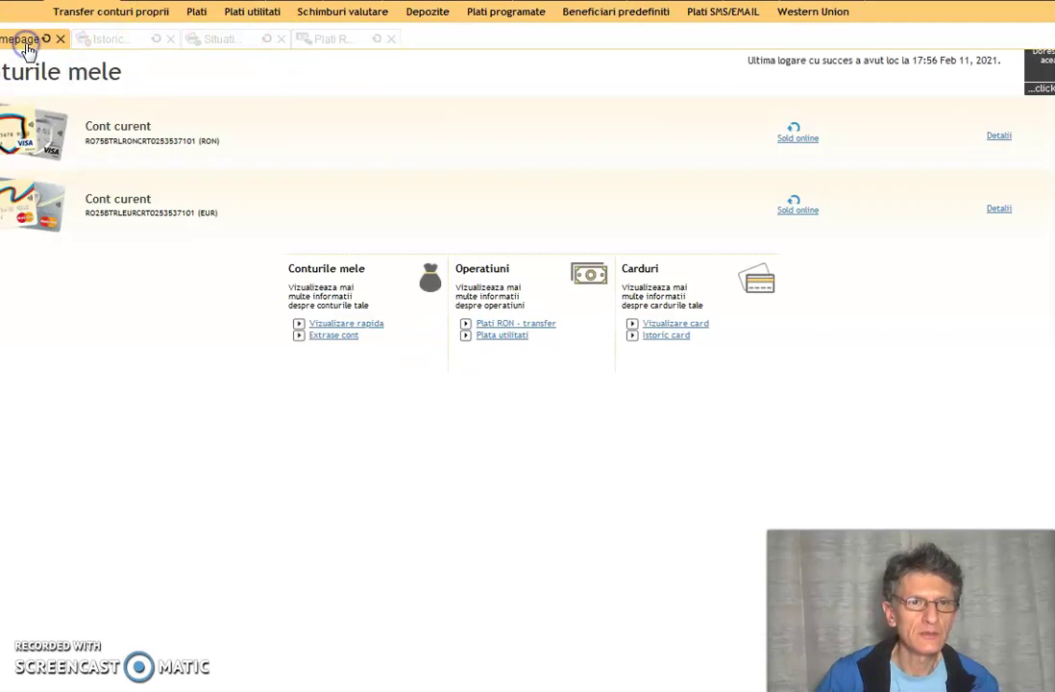
click(666, 335)
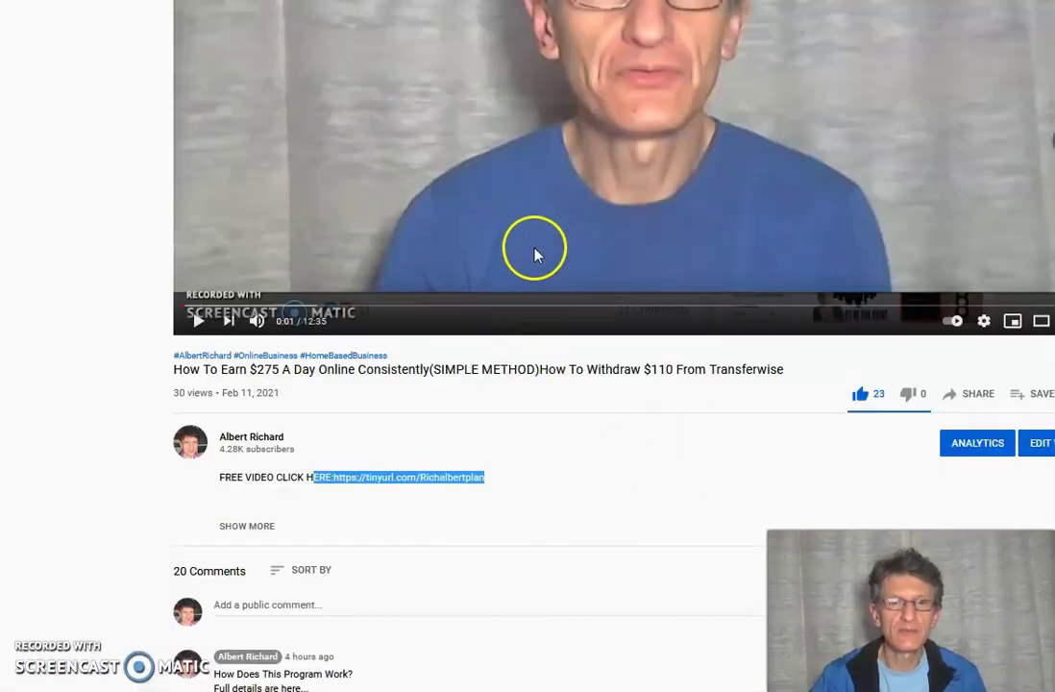
Step: Scroll the YouTube video page down to the description's free-video link and comments
scroll(536, 254, down, 1)
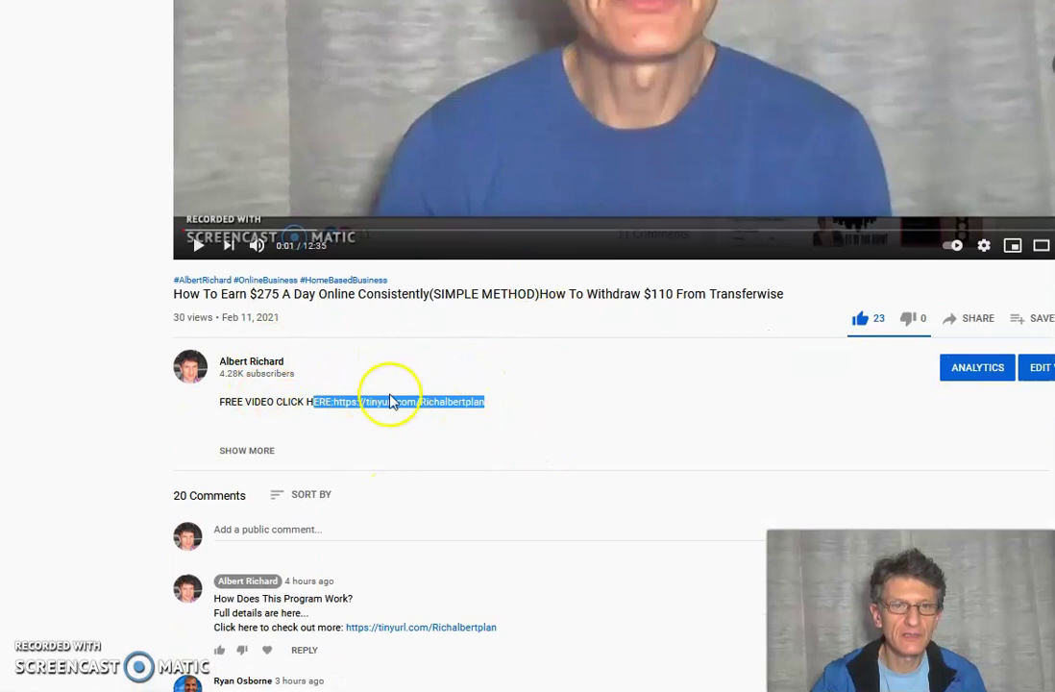